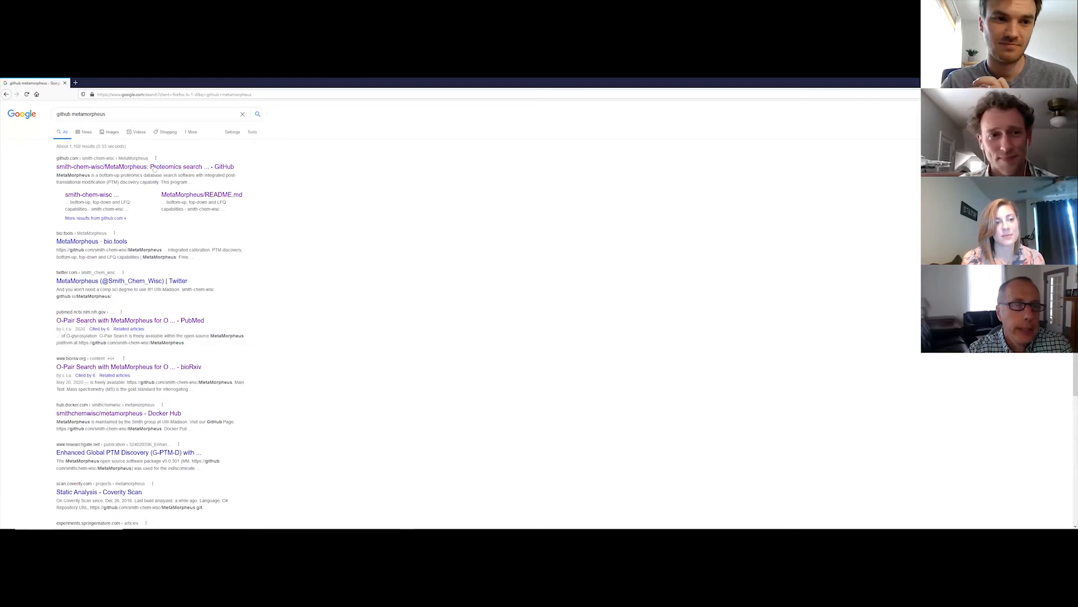
Open the smith-chem-wisc/MetaMorpheus GitHub repository from the search results and review the README's major features and system requirements
{"action": "left_click", "coordinate": [153, 167]}
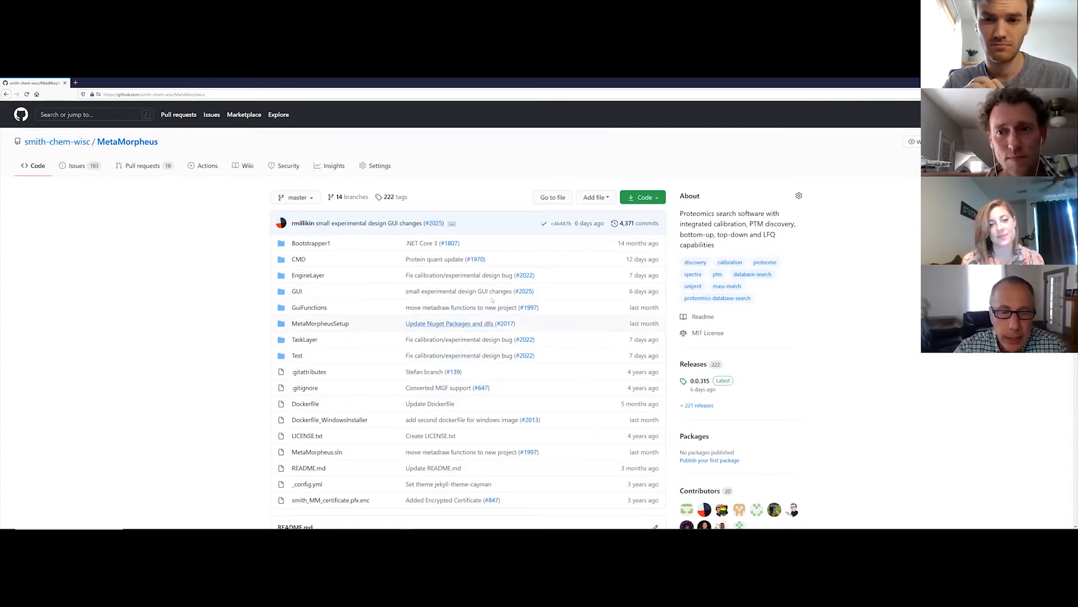
{"action": "scroll", "coordinate": [565, 295], "scroll_direction": "down", "scroll_amount": 3}
{"action": "scroll", "coordinate": [565, 295], "scroll_direction": "down", "scroll_amount": 7}
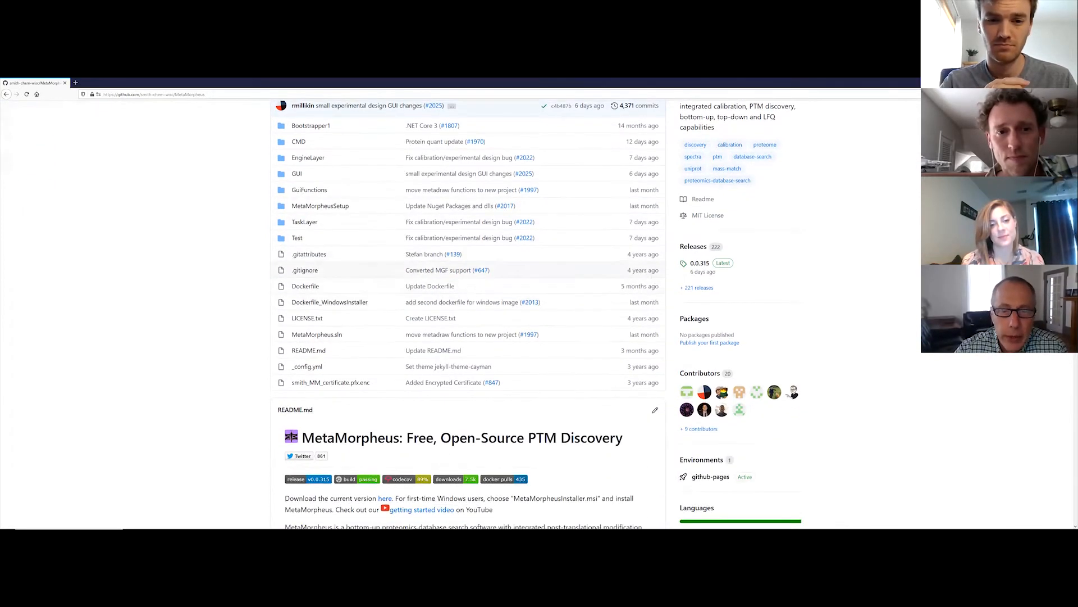
{"action": "scroll", "coordinate": [681, 295], "scroll_direction": "down", "scroll_amount": 3}
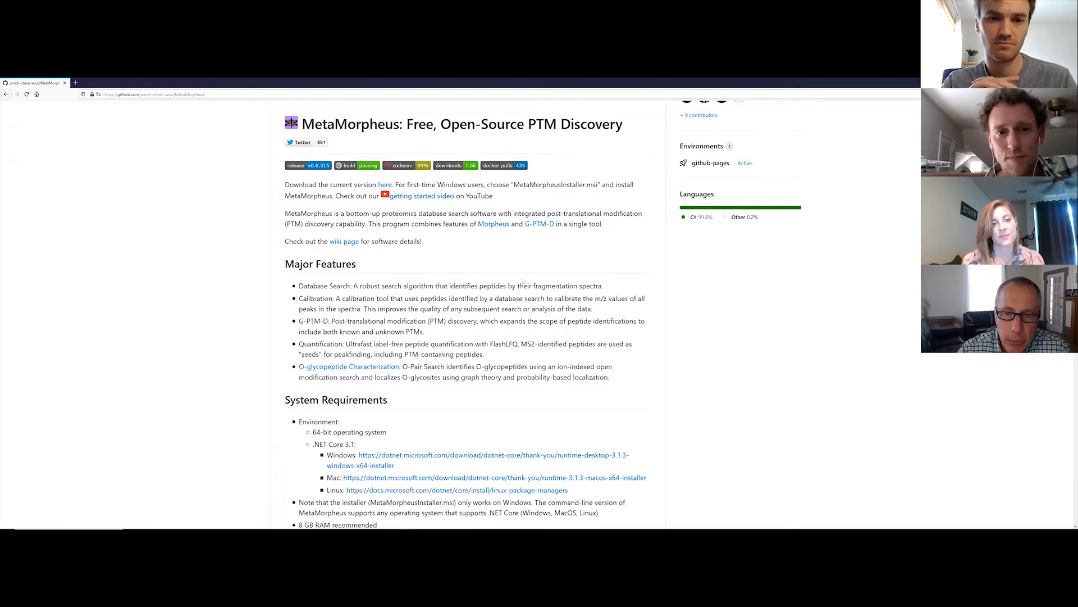
{"action": "scroll", "coordinate": [522, 294], "scroll_direction": "down", "scroll_amount": 4}
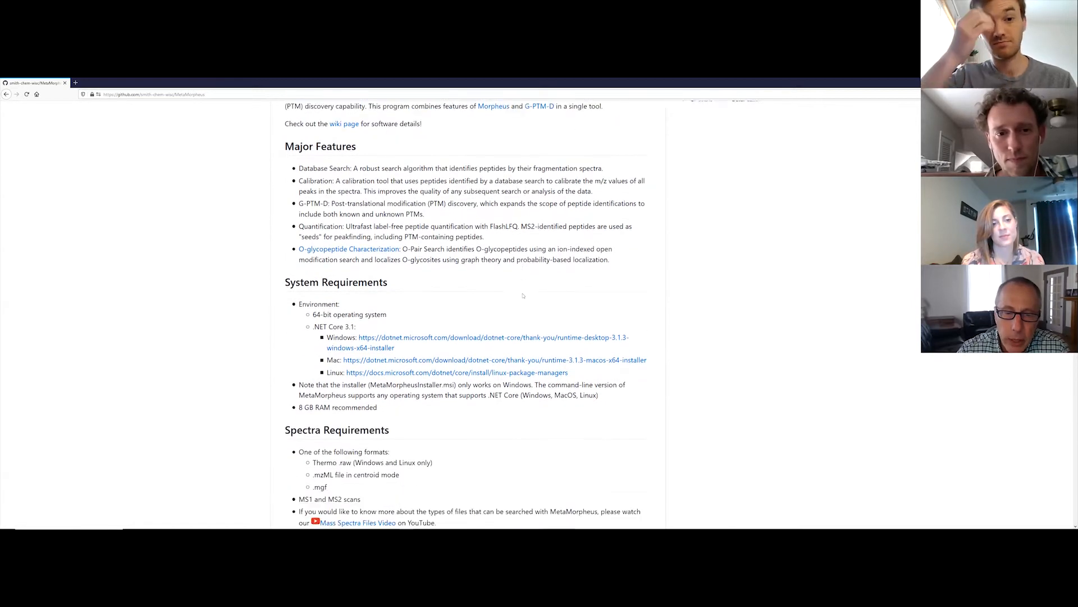
{"action": "scroll", "coordinate": [521, 297], "scroll_direction": "down", "scroll_amount": 1}
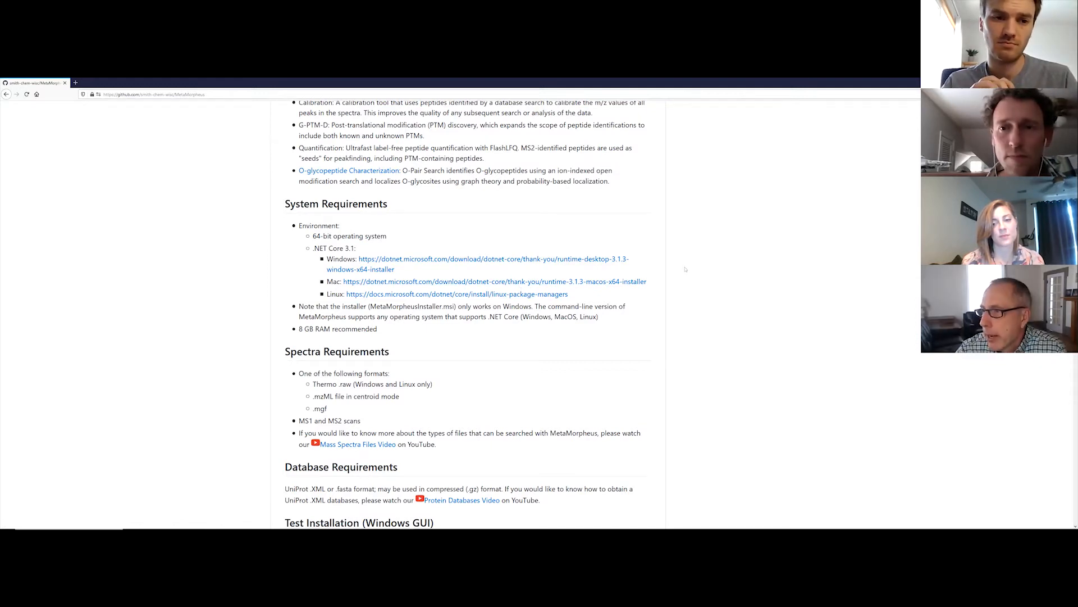
Go to the 0.0.315 release of MetaMorpheus and save MetaMorpheusInstaller.msi from its assets
{"action": "scroll", "coordinate": [472, 241], "scroll_direction": "up", "scroll_amount": 3}
{"action": "scroll", "coordinate": [472, 240], "scroll_direction": "up", "scroll_amount": 5}
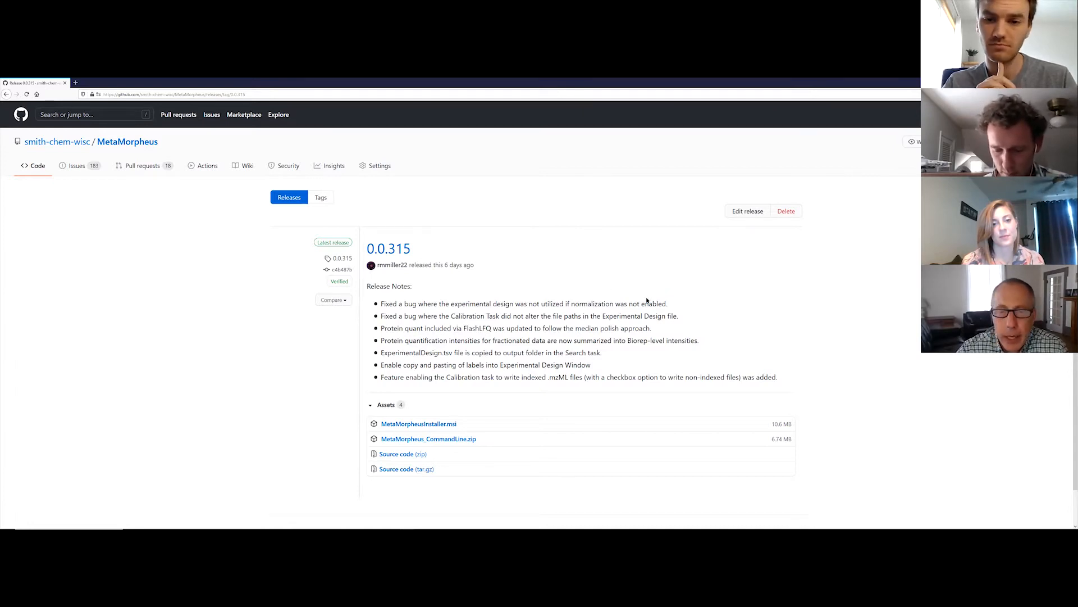
{"action": "scroll", "coordinate": [585, 266], "scroll_direction": "down", "scroll_amount": 2}
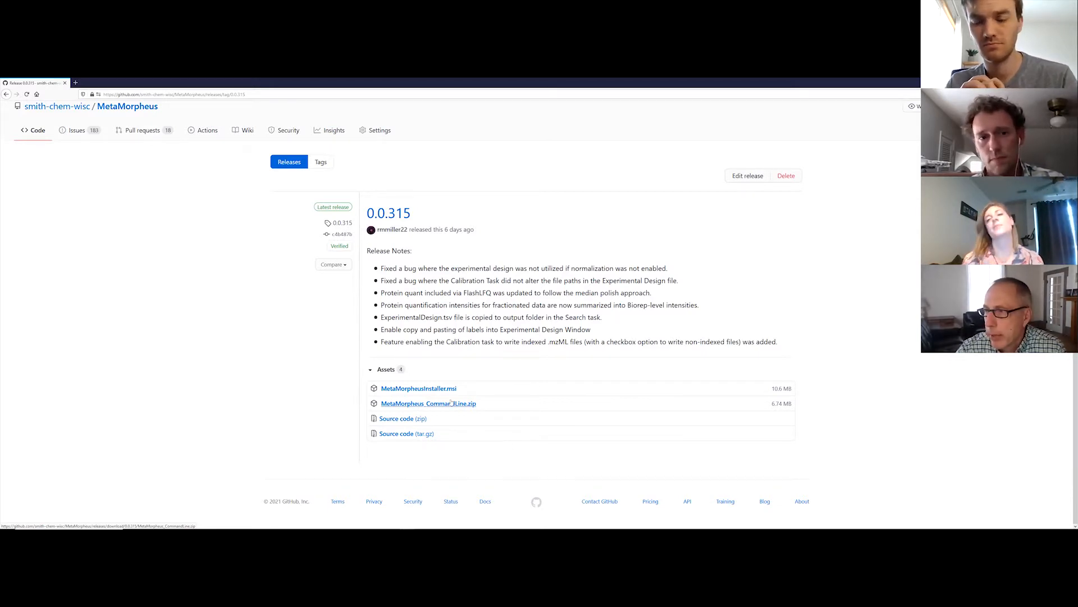
{"action": "scroll", "coordinate": [448, 422], "scroll_direction": "up", "scroll_amount": 1}
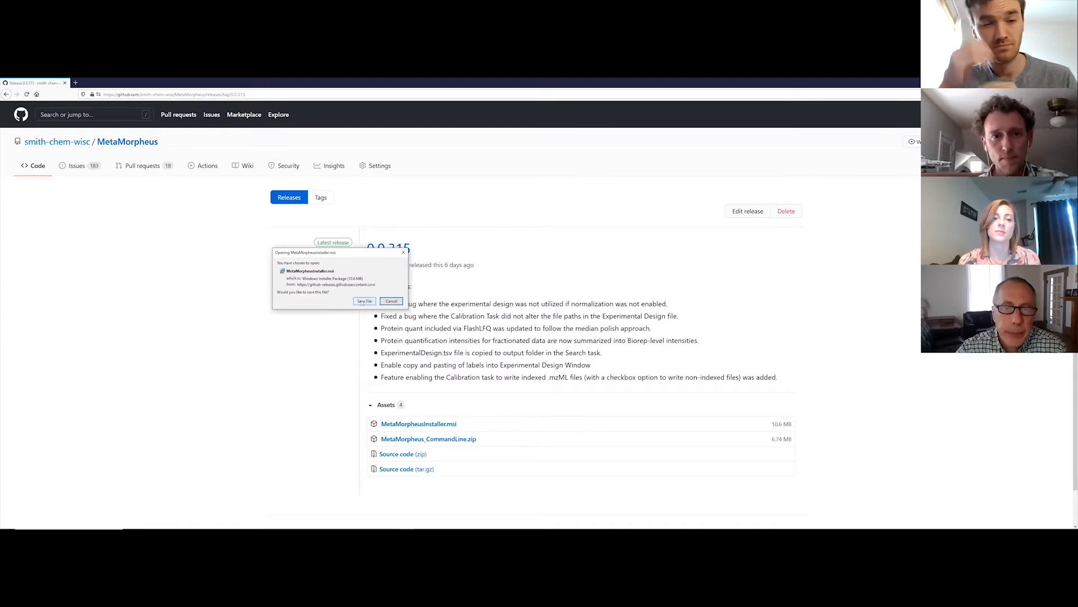
{"action": "left_click", "coordinate": [363, 303]}
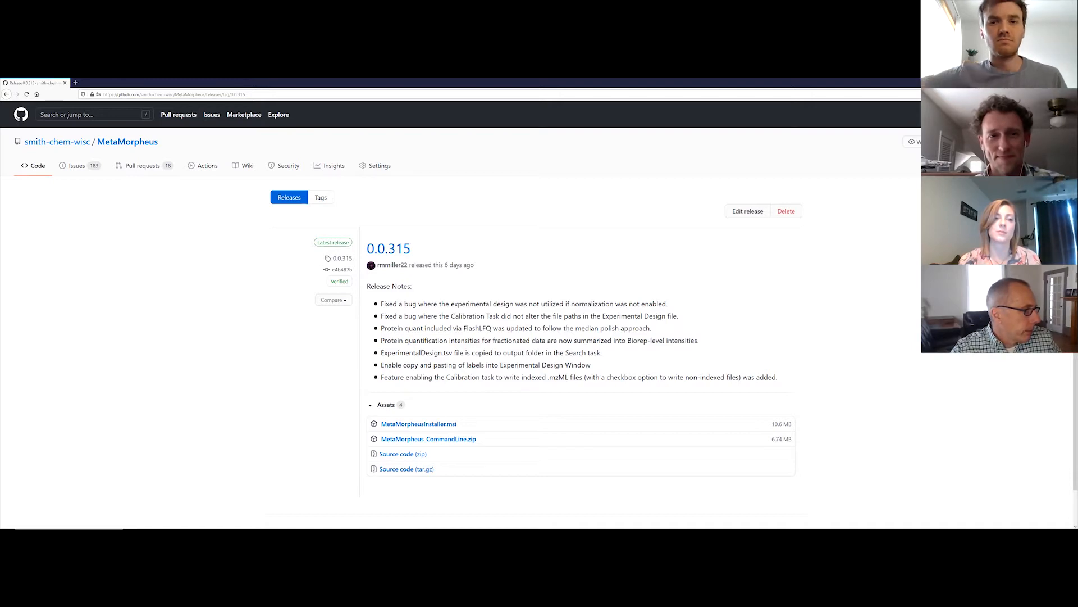
Run the newly downloaded MetaMorpheus installer from the Downloads folder in File Explorer, allowing it past the Windows SmartScreen block
{"action": "key", "text": "super+e"}
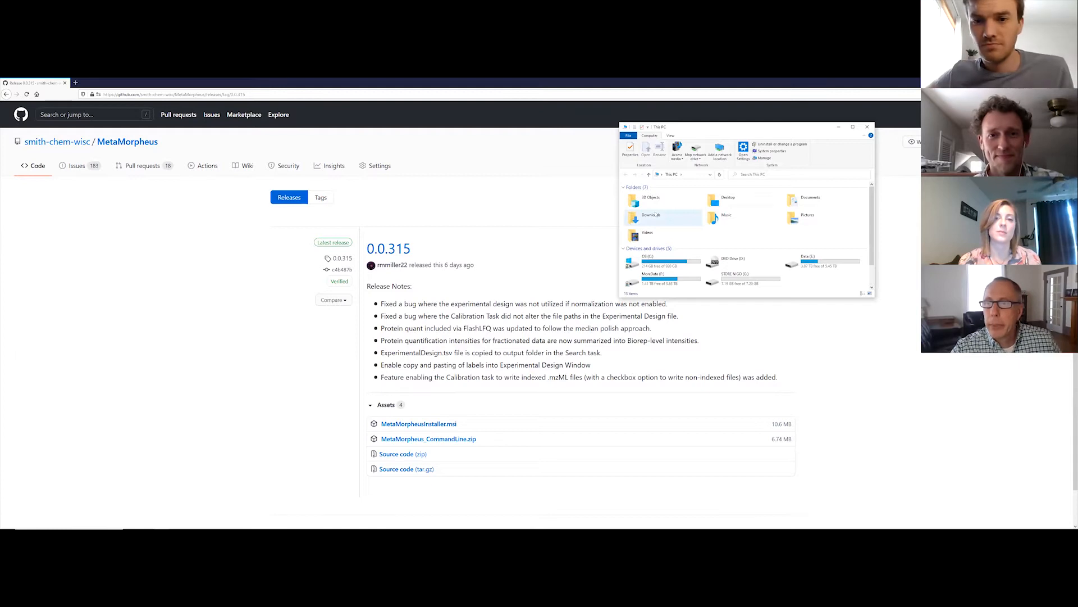
{"action": "double_click", "coordinate": [647, 221]}
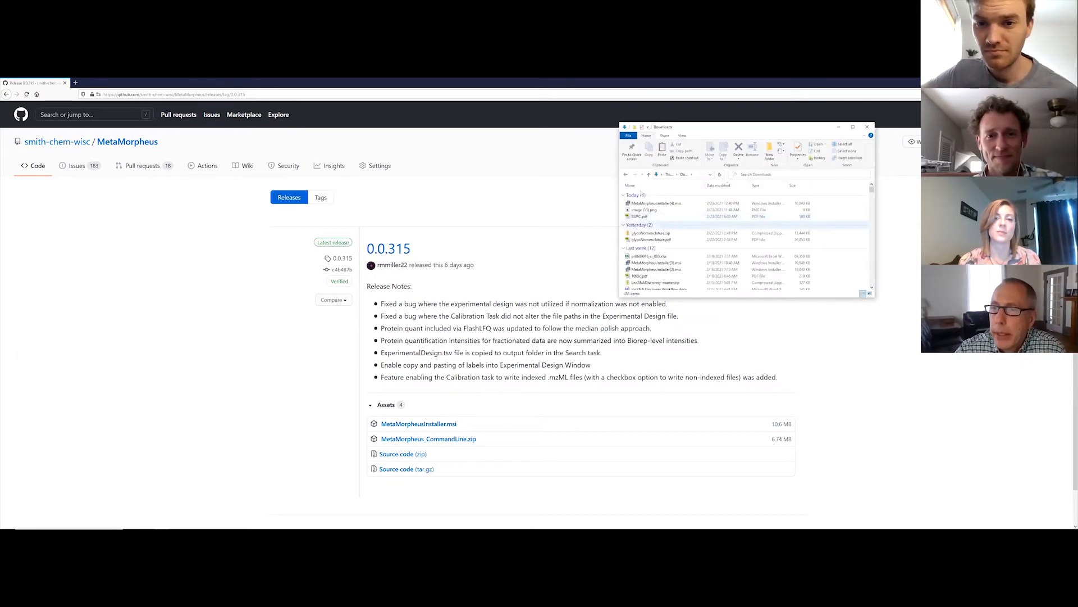
{"action": "left_click", "coordinate": [649, 204]}
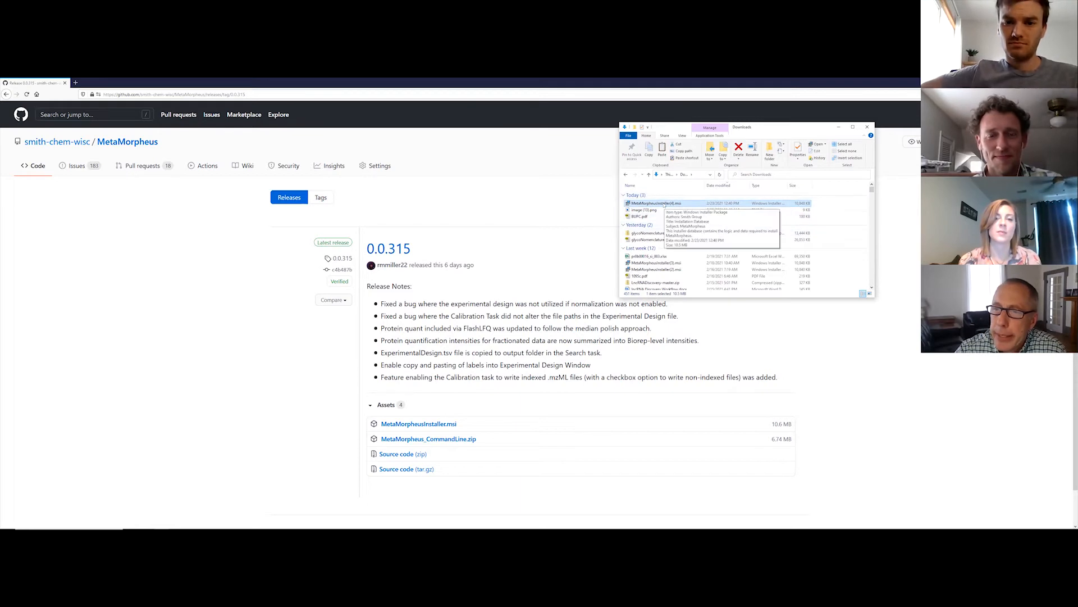
{"action": "double_click", "coordinate": [663, 204]}
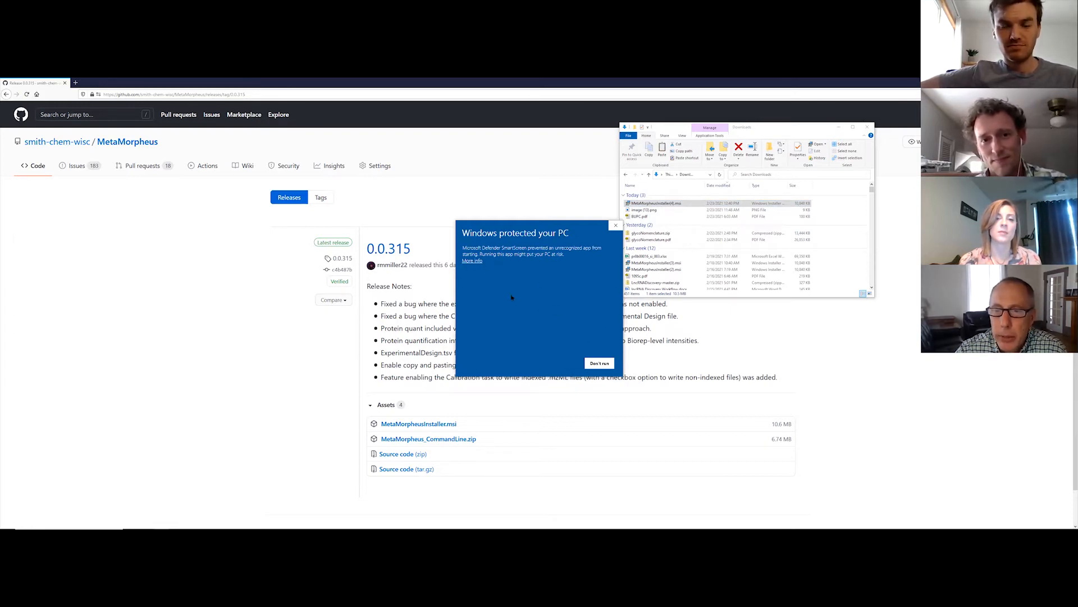
{"action": "left_click", "coordinate": [472, 260]}
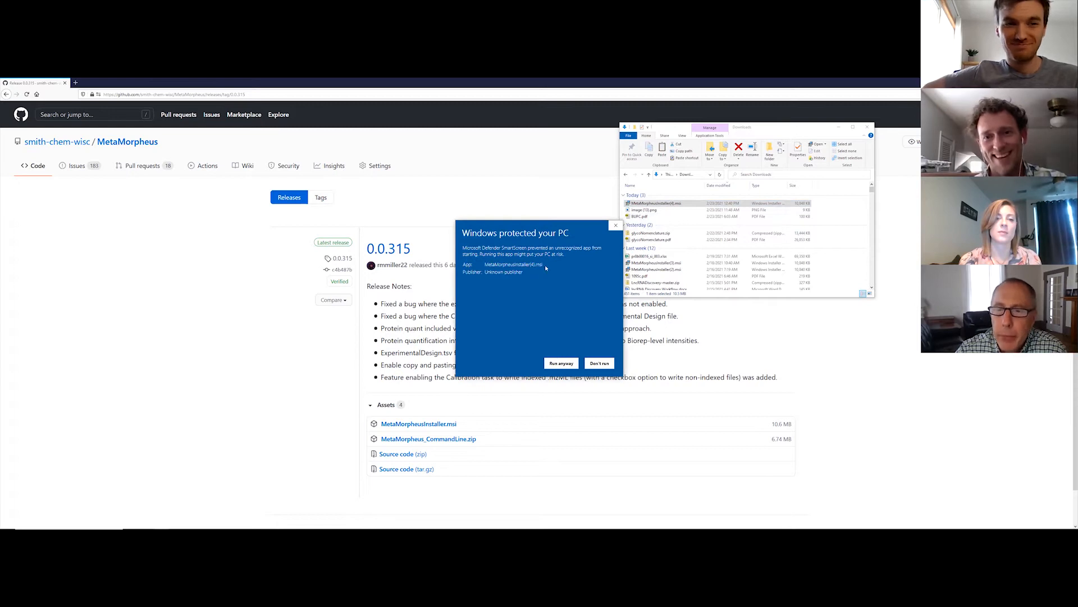
{"action": "left_click", "coordinate": [555, 363]}
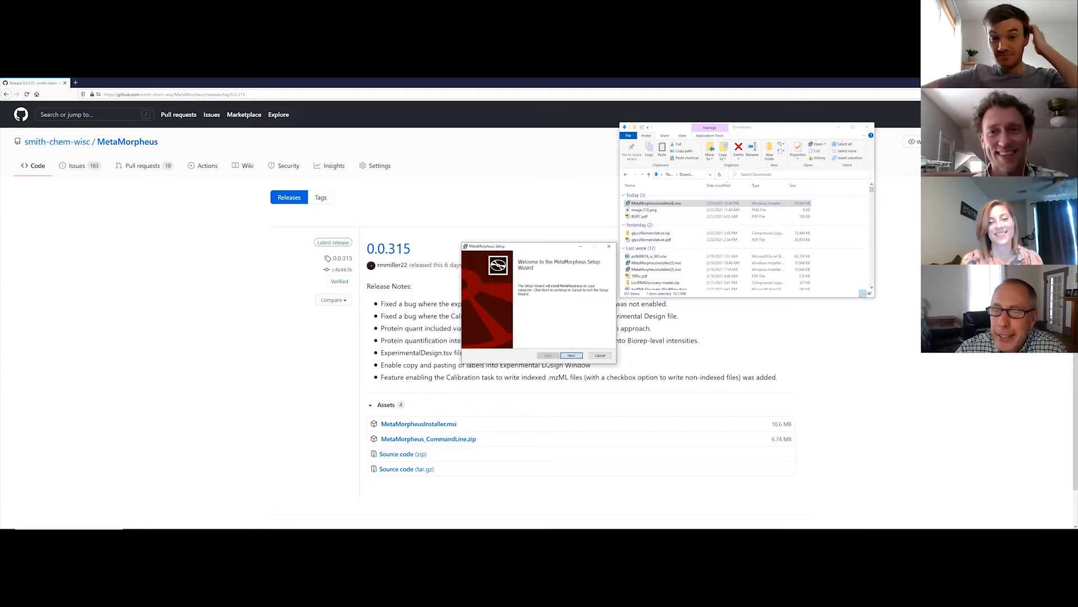
Install MetaMorpheus with the setup wizard's preset options and launch it, clearing the Downloads and browser windows off the desktop
{"action": "left_click", "coordinate": [568, 354]}
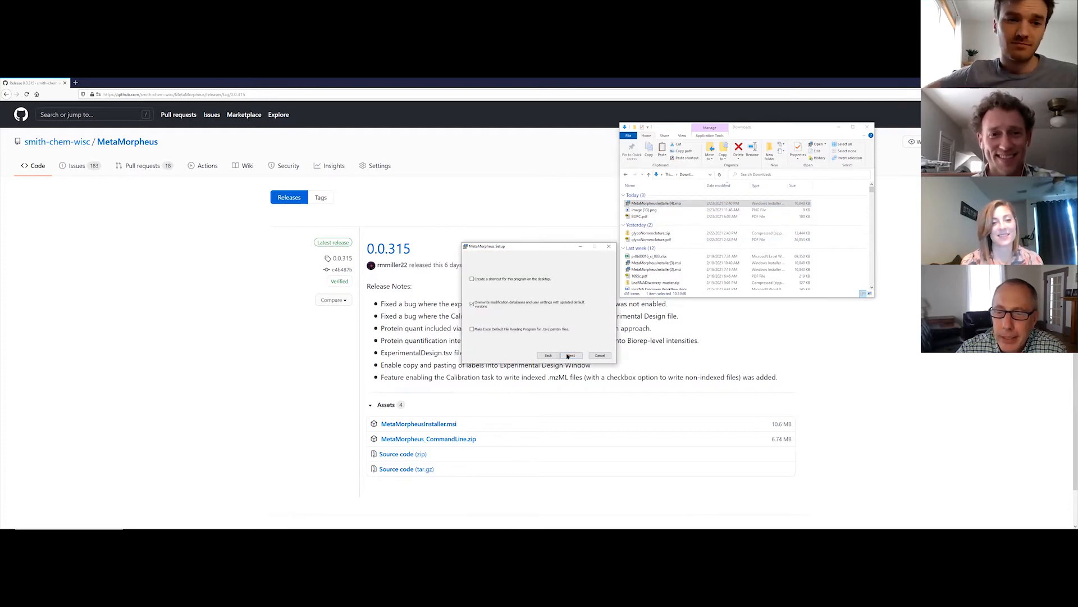
{"action": "left_click", "coordinate": [570, 355]}
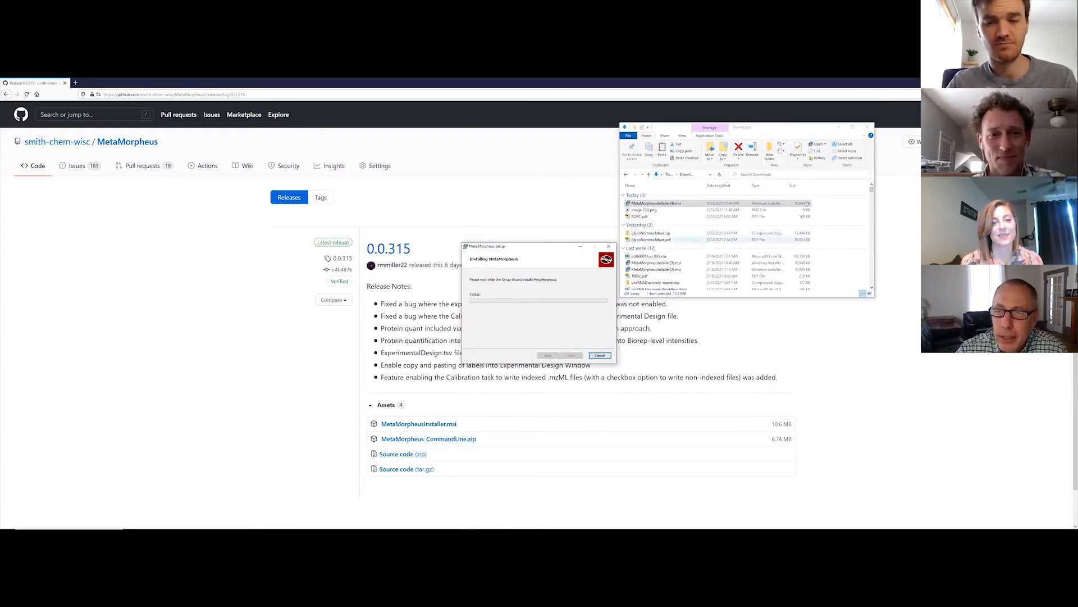
{"action": "left_click", "coordinate": [867, 127]}
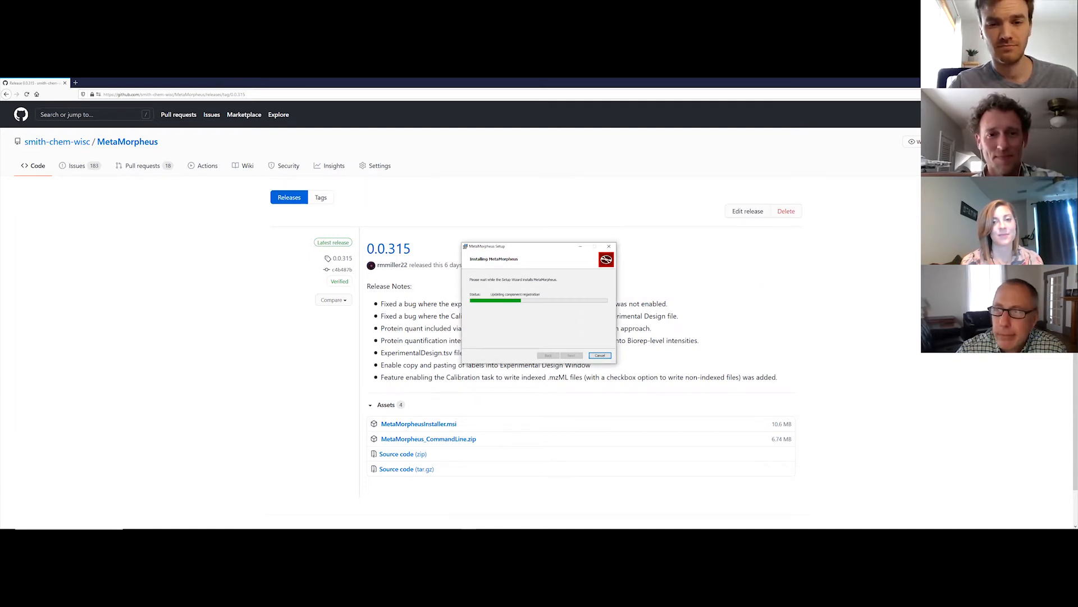
{"action": "left_click", "coordinate": [1043, 83]}
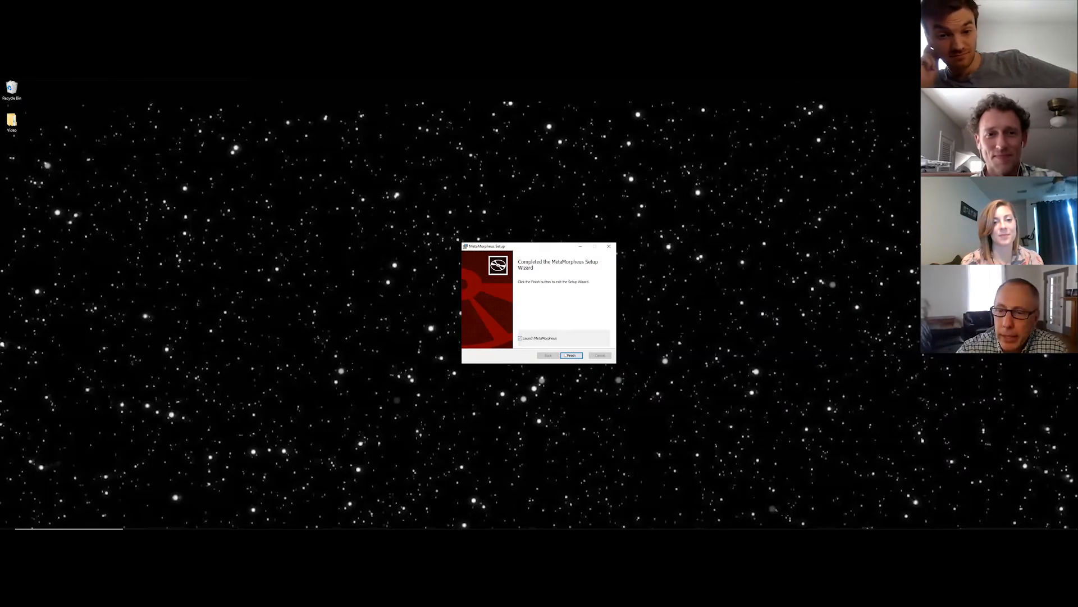
{"action": "left_click", "coordinate": [567, 355]}
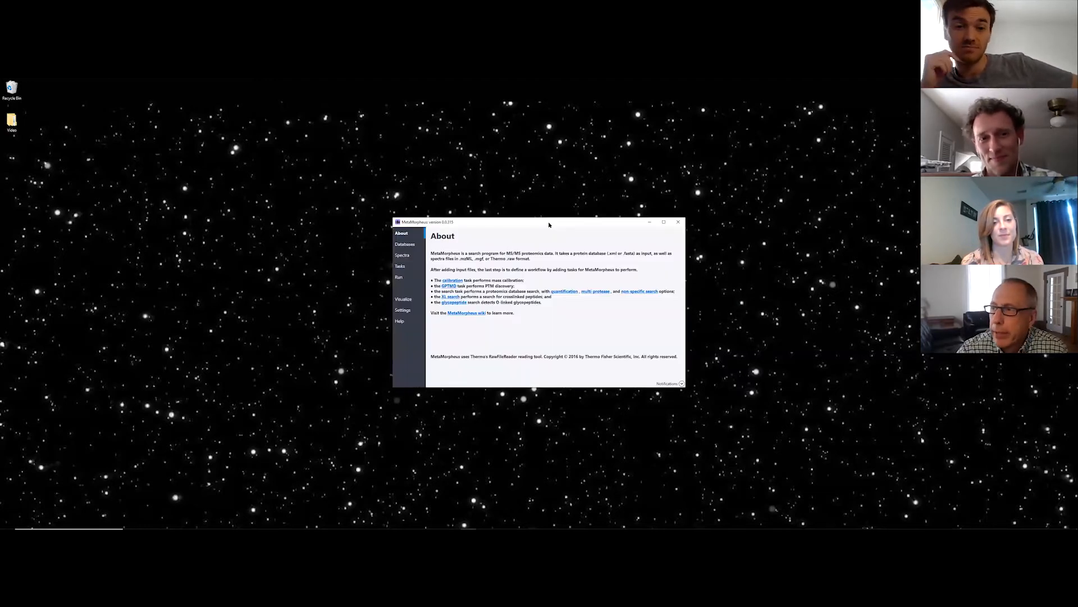
Reposition the MetaMorpheus window within the shared part of the desktop
{"action": "left_click_drag", "start_coordinate": [548, 225], "coordinate": [739, 155]}
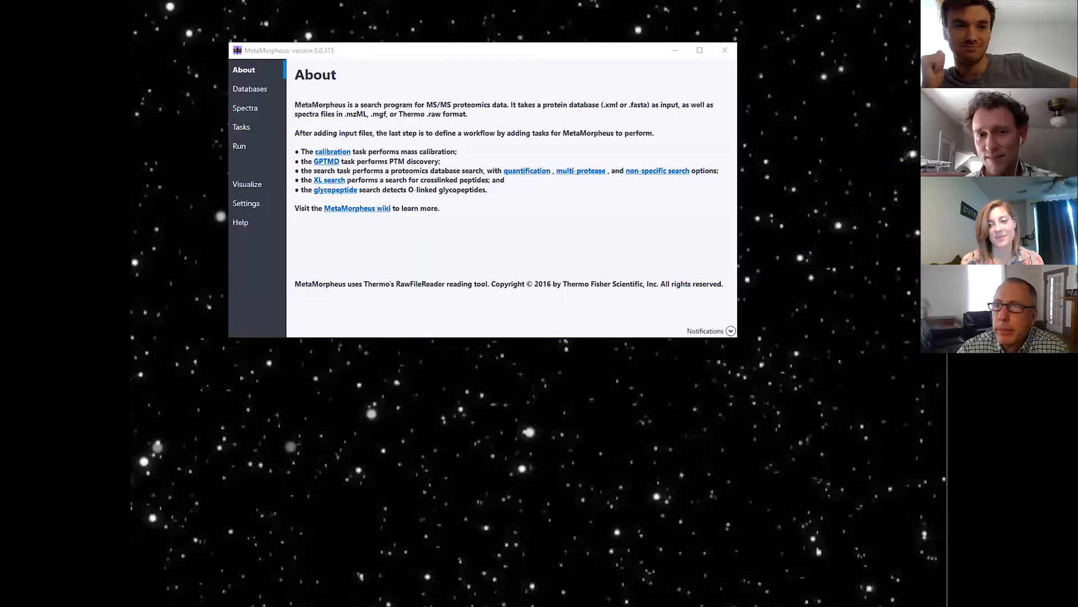
{"action": "left_click", "coordinate": [421, 54]}
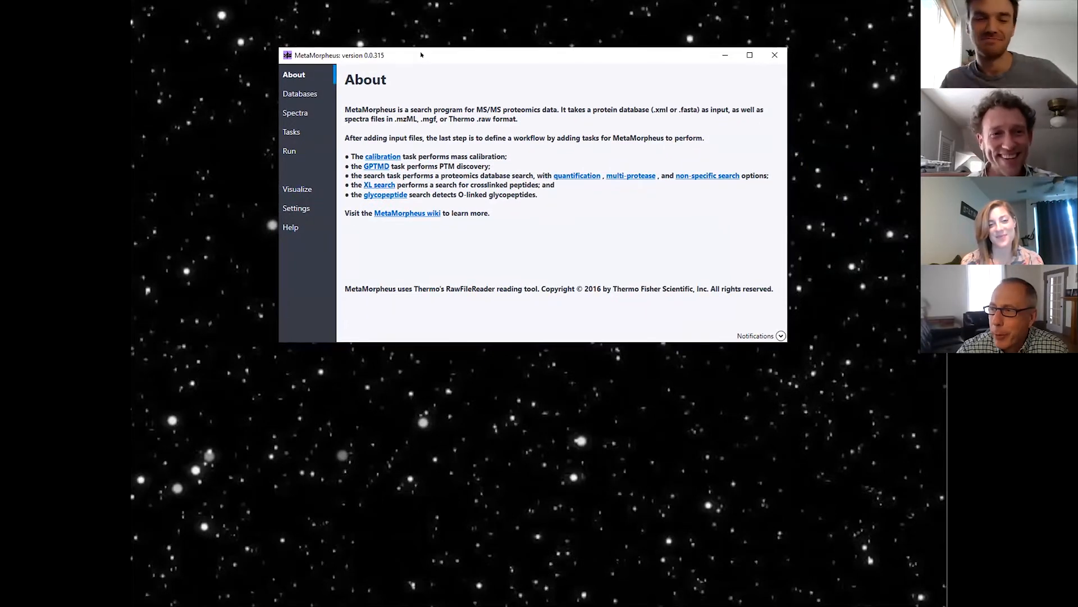
{"action": "left_click_drag", "start_coordinate": [421, 54], "coordinate": [429, 309]}
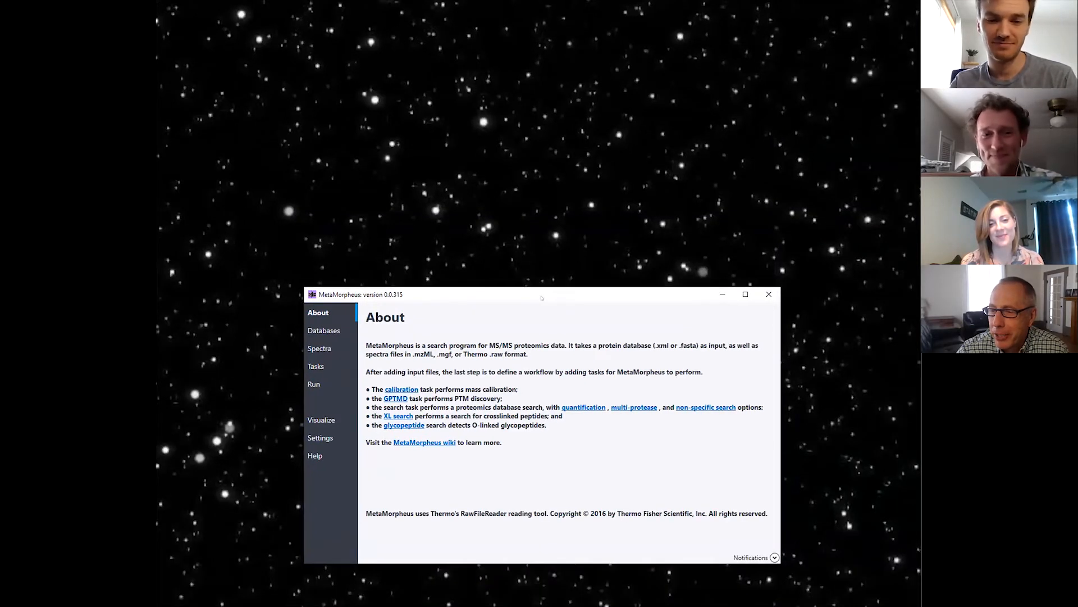
{"action": "left_click_drag", "start_coordinate": [540, 294], "coordinate": [556, 330]}
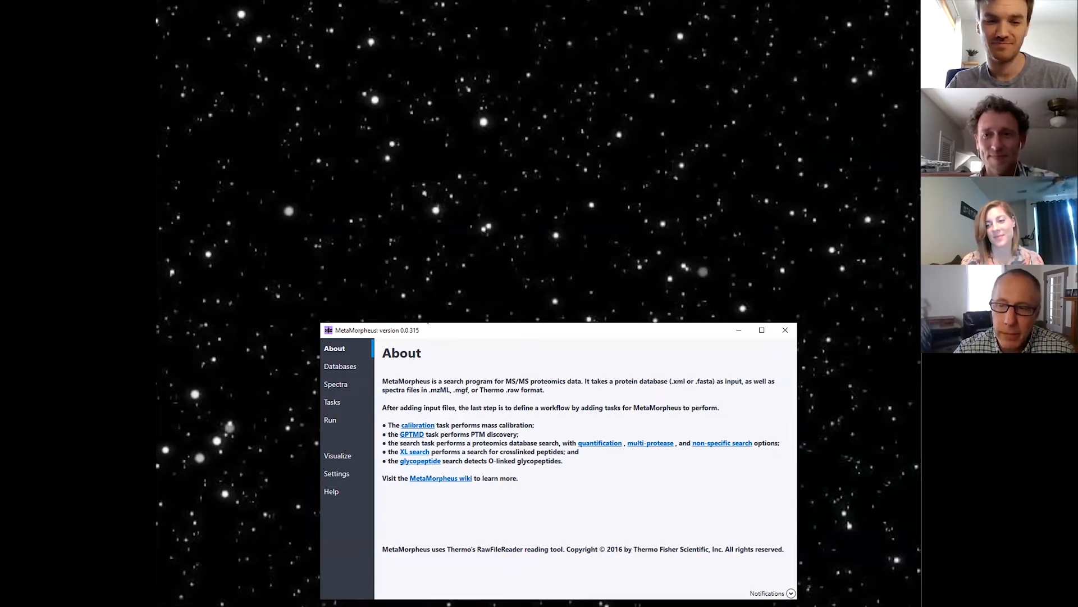
{"action": "left_click_drag", "start_coordinate": [437, 324], "coordinate": [435, 324]}
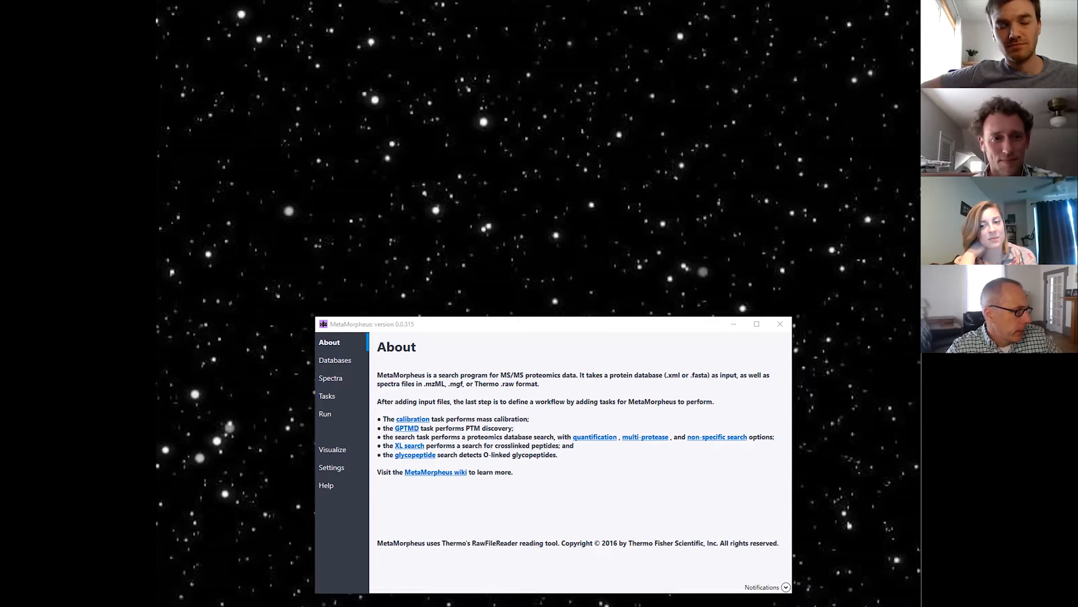
Switch back to the Firefox browser and restore it from full size to a smaller window in the shared area
{"action": "key", "text": "alt+Tab"}
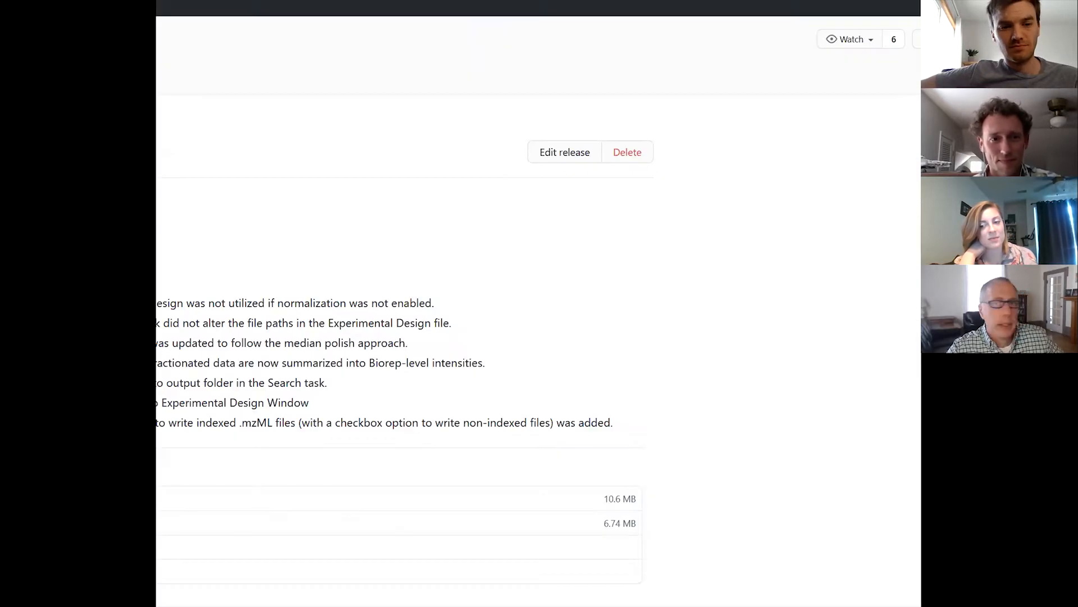
{"action": "key", "text": "super+Down"}
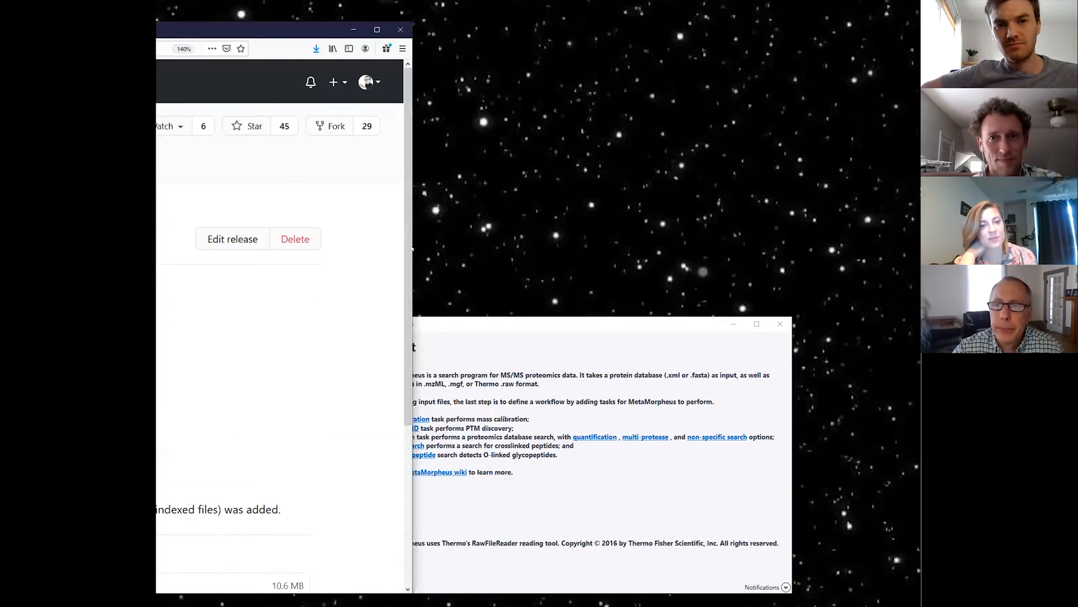
{"action": "key", "text": "super+Down"}
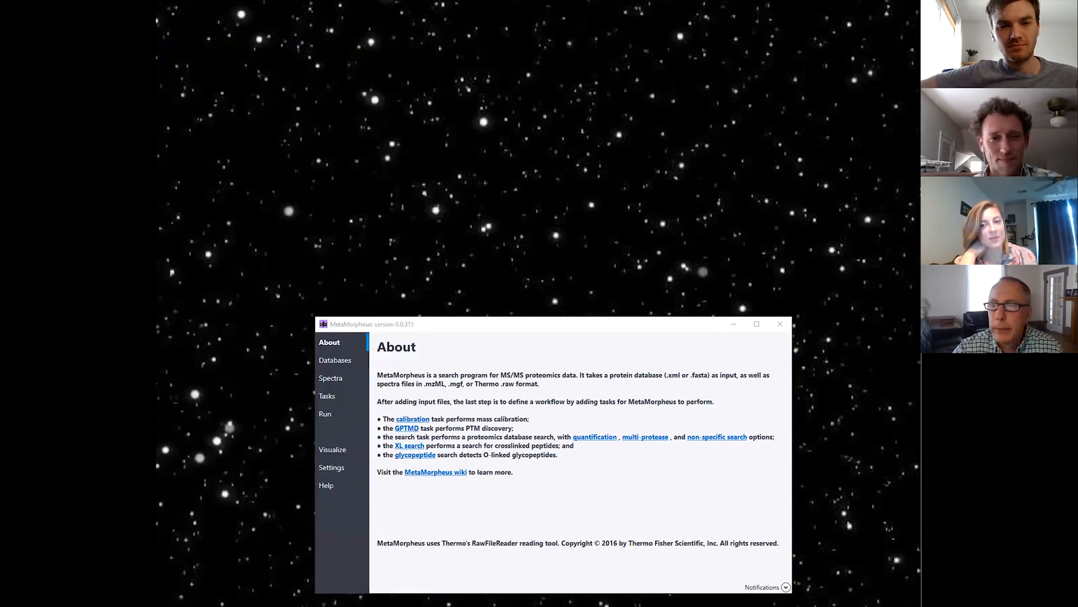
{"action": "key", "text": "alt+Tab"}
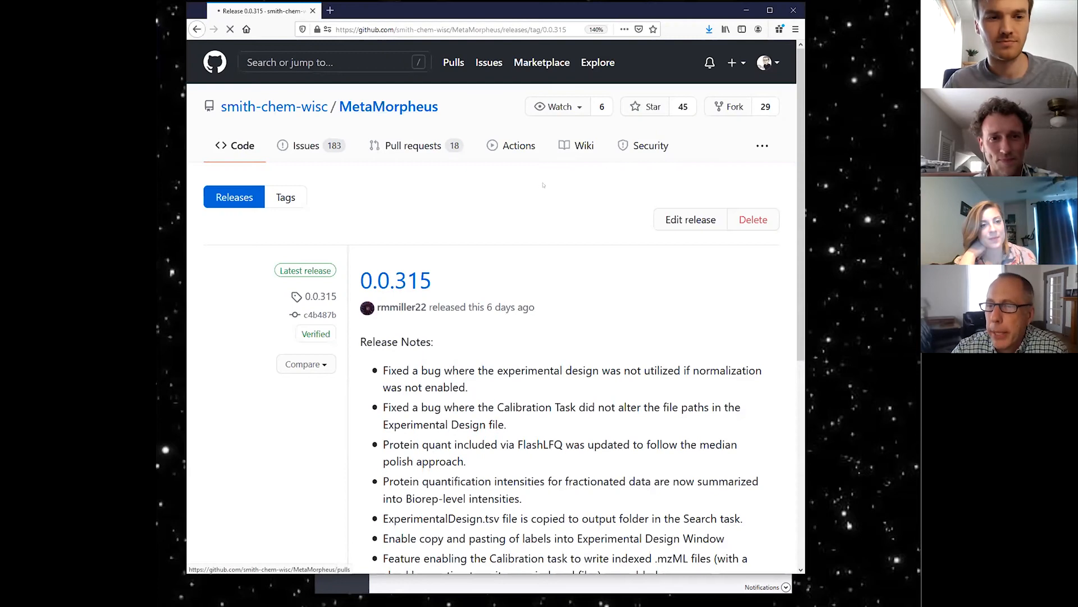
Return to the MetaMorpheus repository's main page and open the example spectra and database files link under Test Installation (Windows GUI)
{"action": "left_click", "coordinate": [389, 107]}
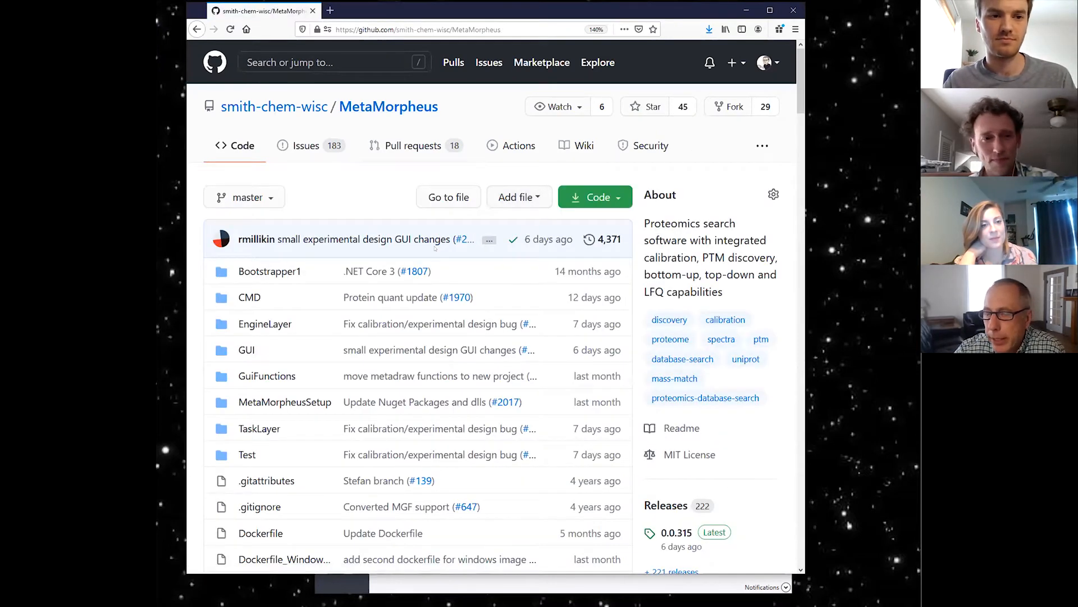
{"action": "scroll", "coordinate": [441, 240], "scroll_direction": "down", "scroll_amount": 8}
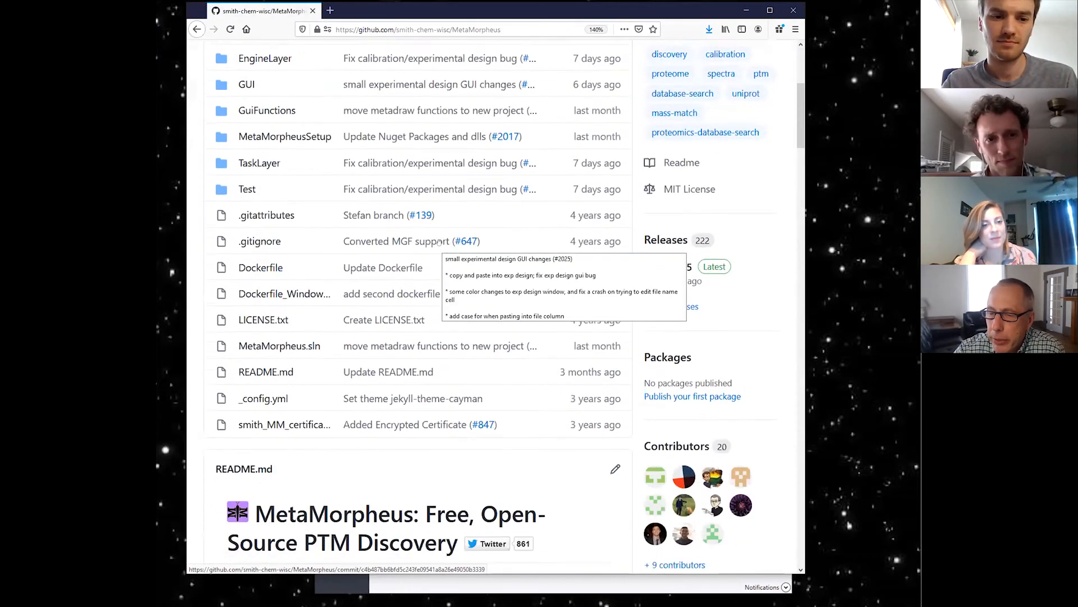
{"action": "scroll", "coordinate": [444, 240], "scroll_direction": "down", "scroll_amount": 9}
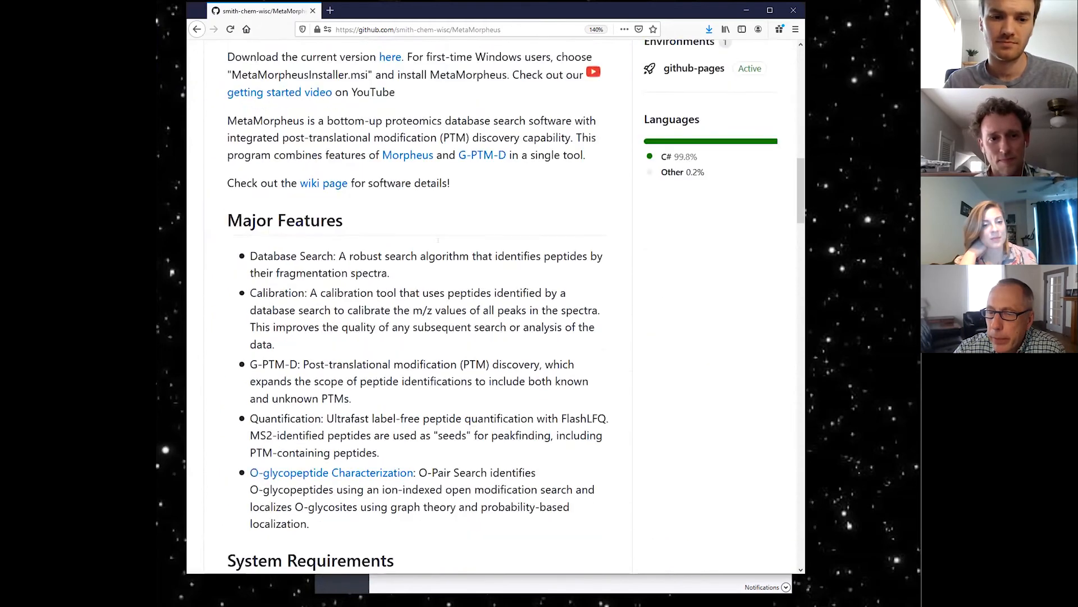
{"action": "scroll", "coordinate": [435, 250], "scroll_direction": "down", "scroll_amount": 16}
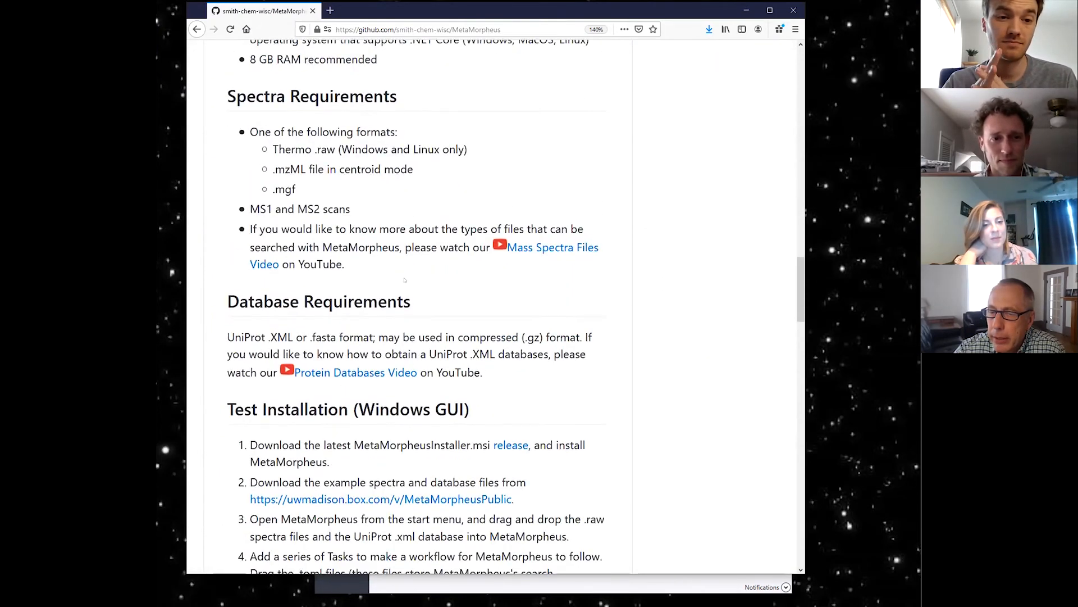
{"action": "scroll", "coordinate": [389, 285], "scroll_direction": "down", "scroll_amount": 2}
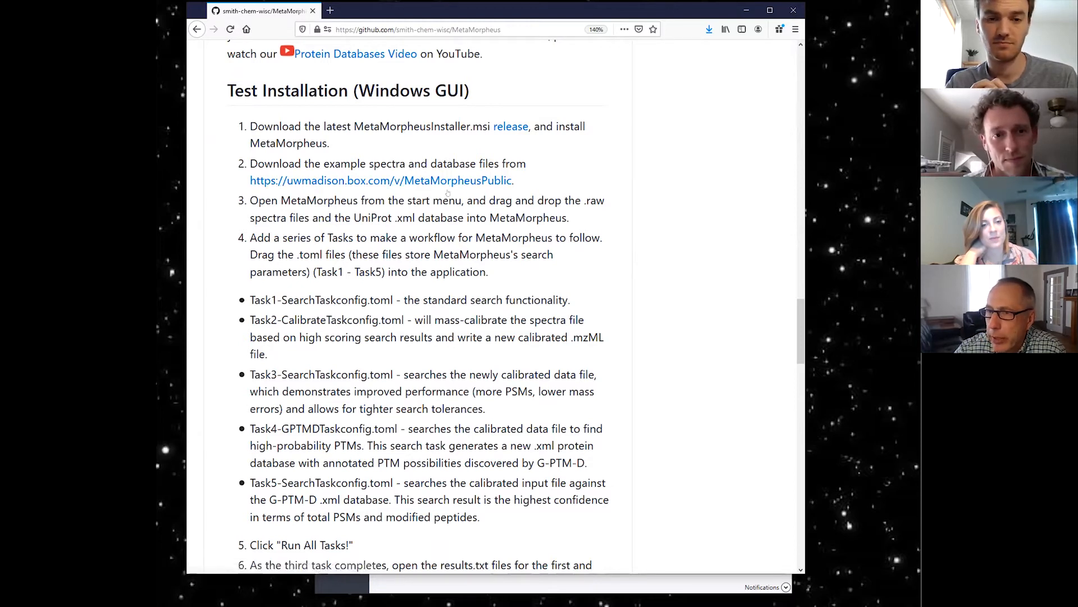
{"action": "left_click", "coordinate": [413, 181]}
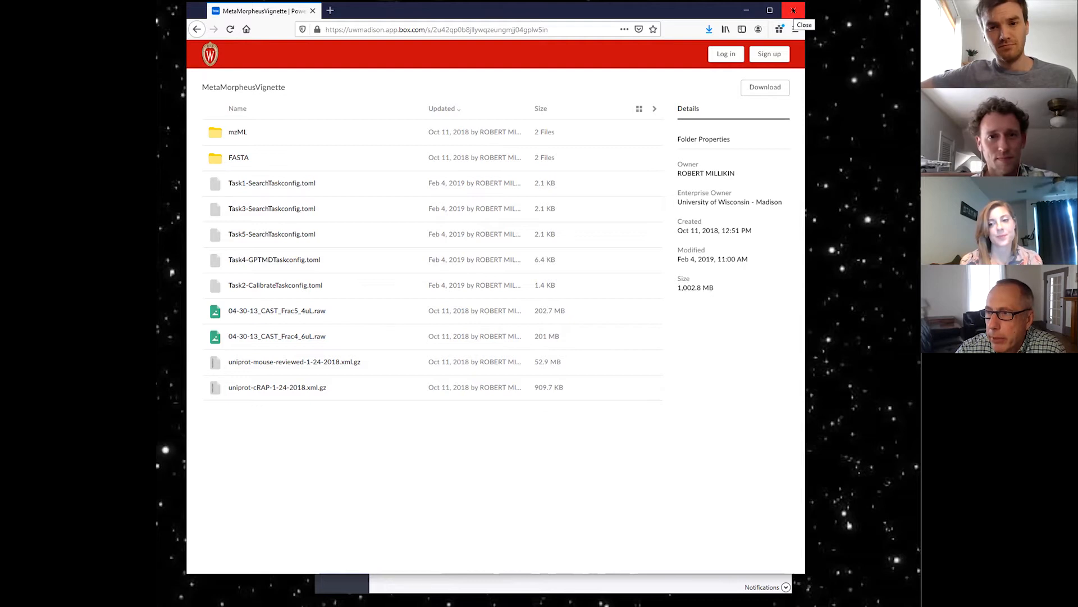
Close the browser, open the local MetaMorpheusVignette folder in File Explorer, and place the MetaMorpheus window just below it
{"action": "left_click", "coordinate": [793, 10]}
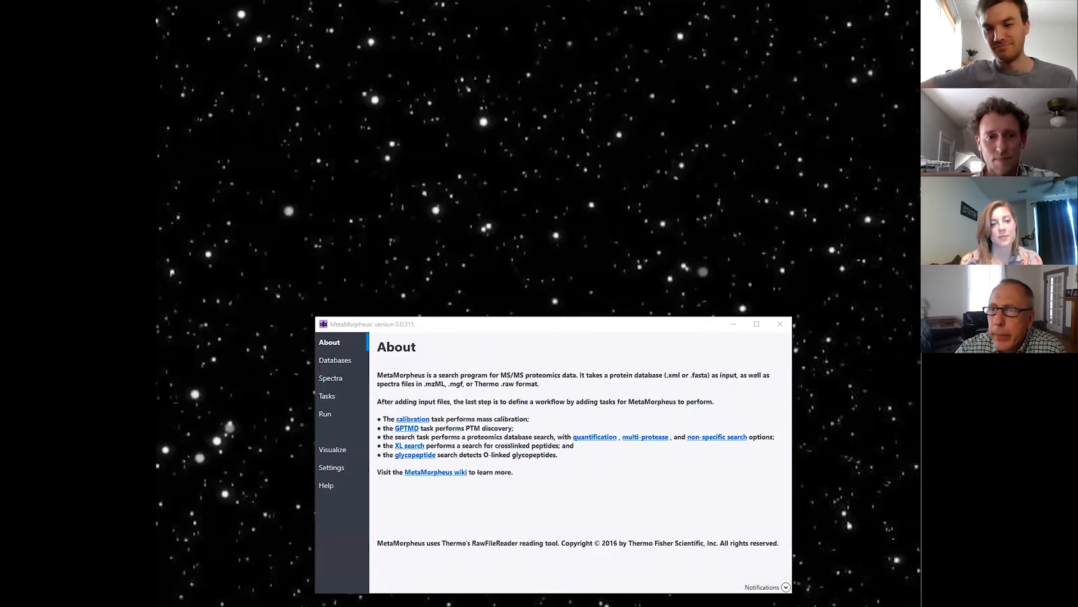
{"action": "key", "text": "alt+Tab"}
{"action": "double_click", "coordinate": [333, 106]}
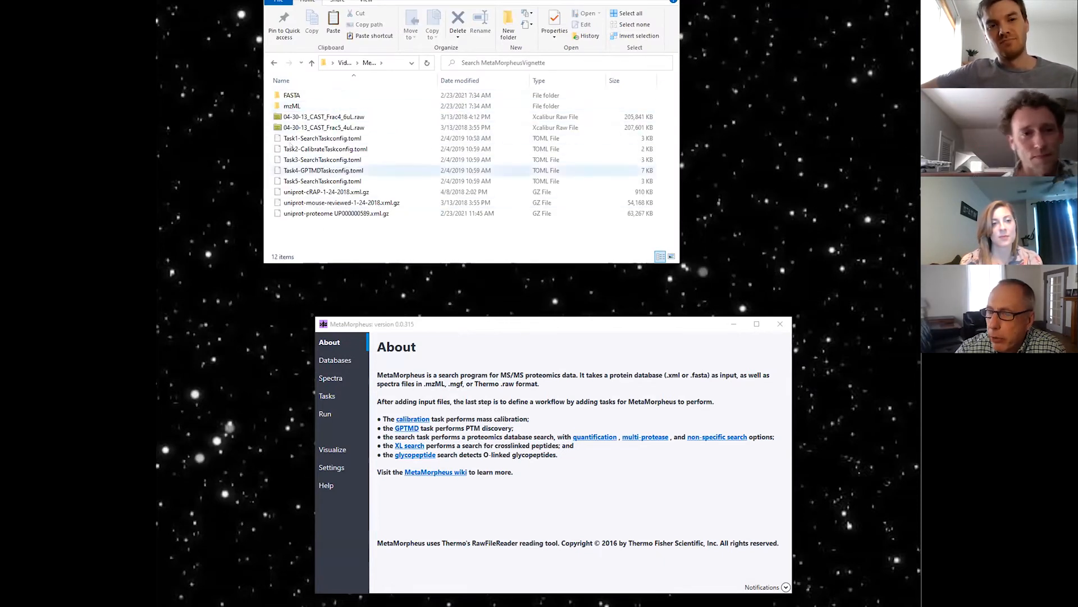
{"action": "left_click", "coordinate": [469, 330]}
{"action": "left_click_drag", "start_coordinate": [468, 329], "coordinate": [419, 291]}
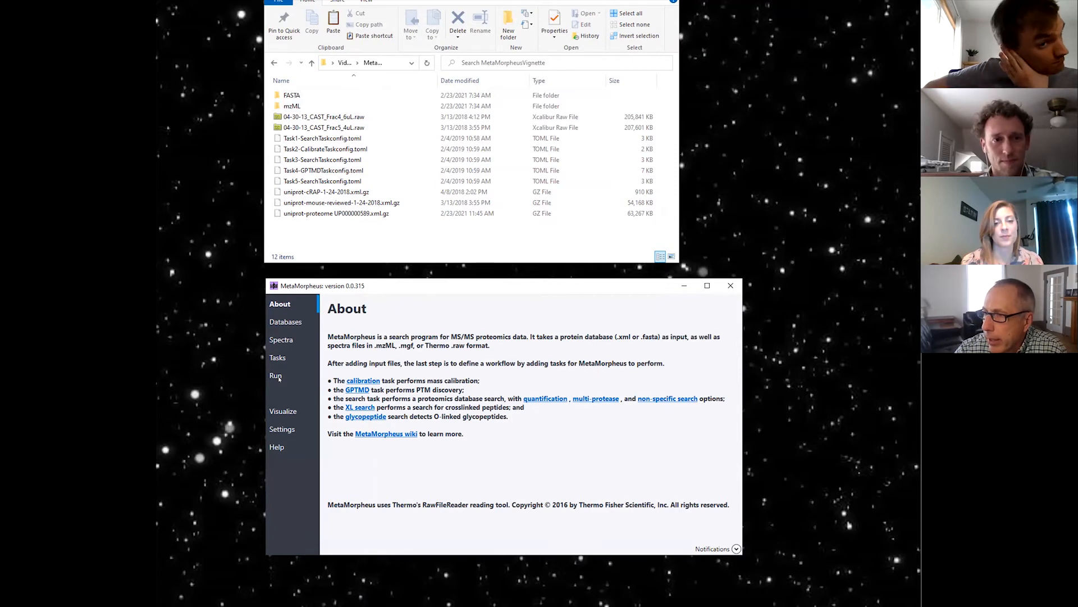
Add uniprot-mouse-reviewed-2-5-2018.fasta from the vignette's FASTA folder to the MetaMorpheus protein databases
{"action": "left_click", "coordinate": [283, 322]}
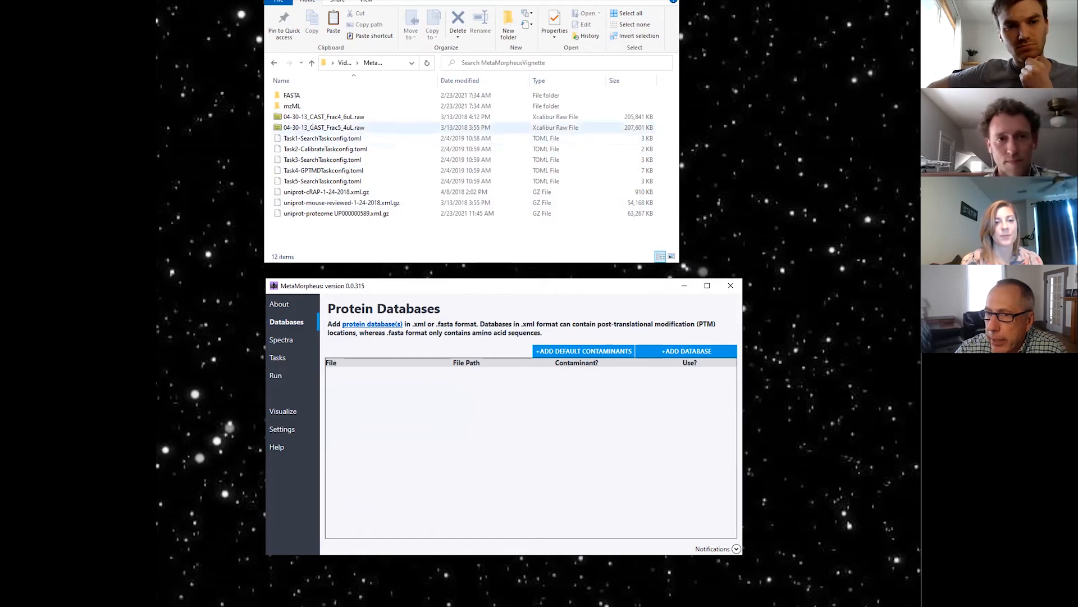
{"action": "double_click", "coordinate": [359, 96]}
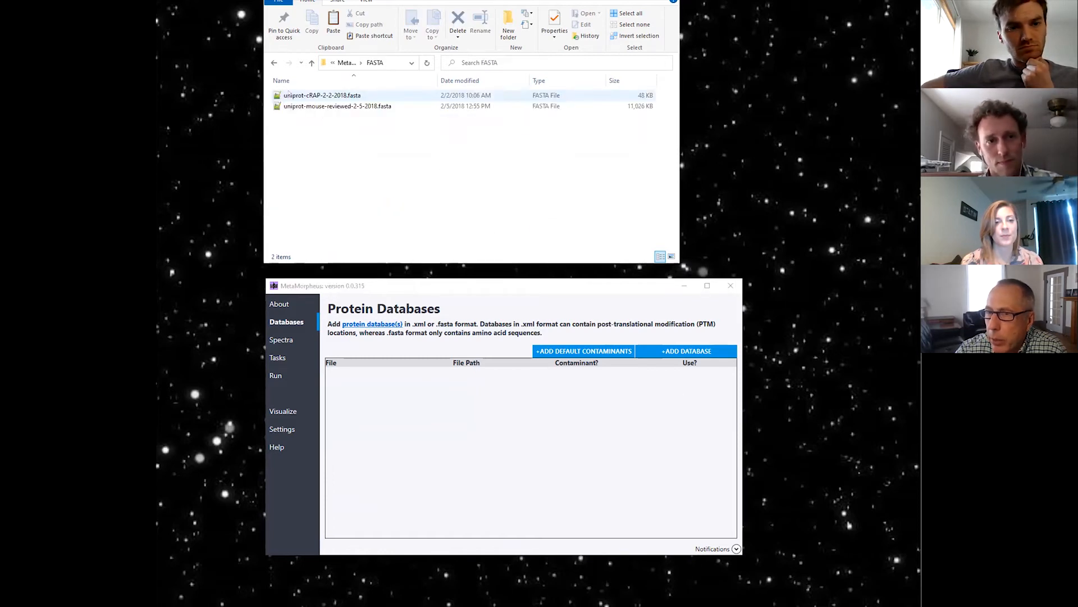
{"action": "left_click", "coordinate": [330, 107]}
{"action": "left_click_drag", "start_coordinate": [330, 106], "coordinate": [393, 411]}
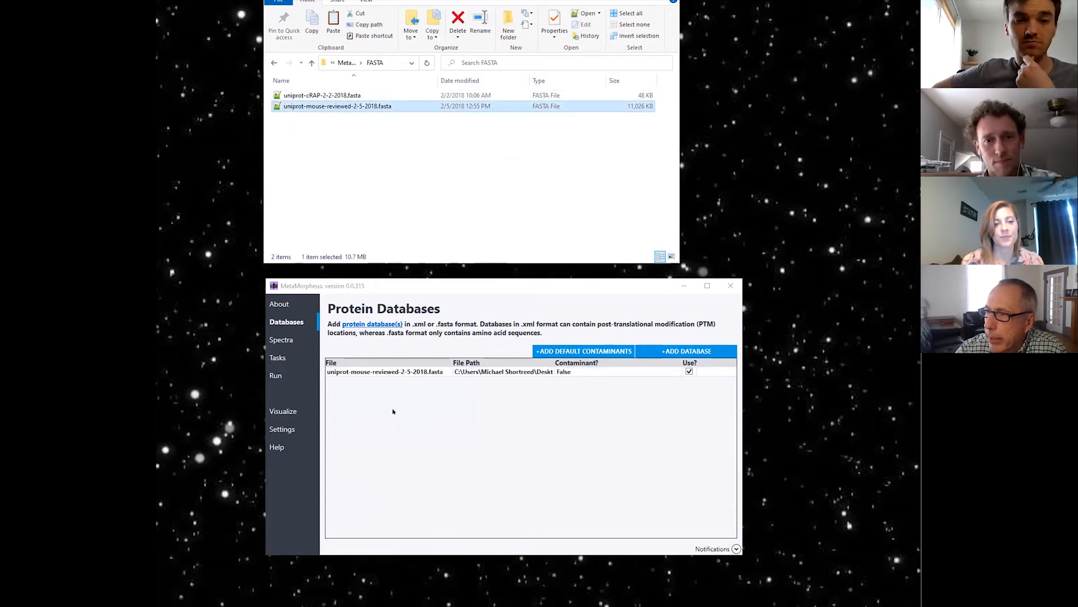
{"action": "left_click", "coordinate": [600, 349]}
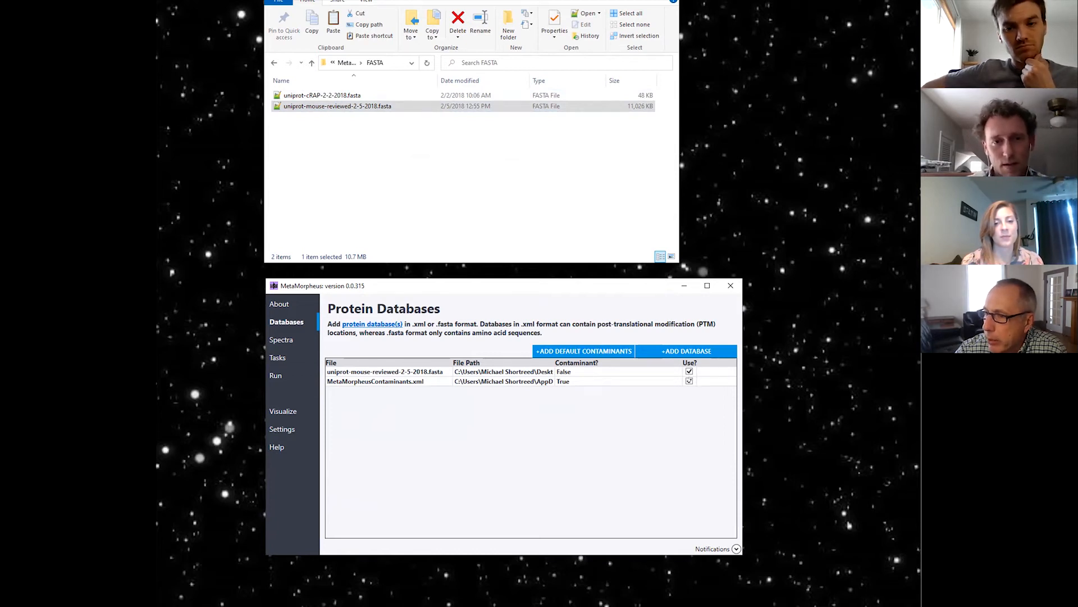
{"action": "left_click", "coordinate": [690, 381]}
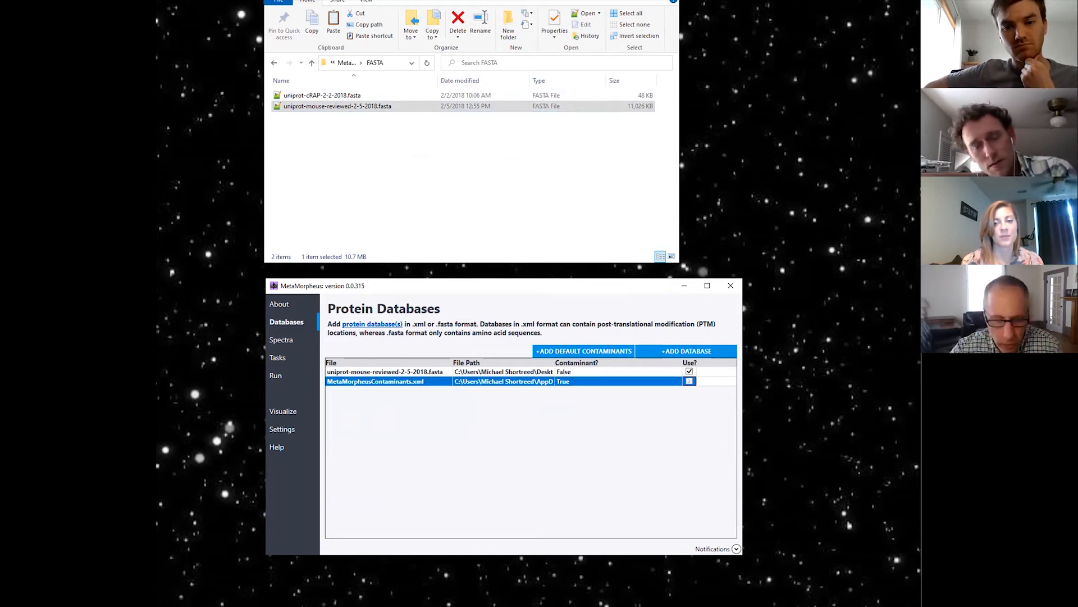
{"action": "key", "text": "Delete"}
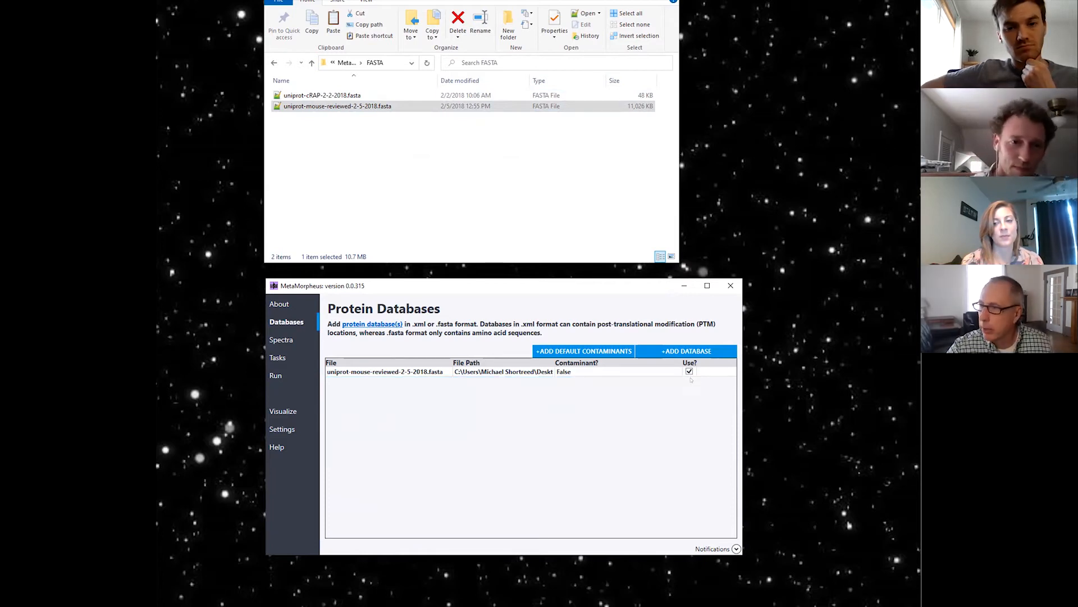
Add the default contaminants database, and add 04-30-13_CAST_Frac5_4uL.raw from the MetaMorpheusVignette folder as the spectra file
{"action": "left_click", "coordinate": [583, 352]}
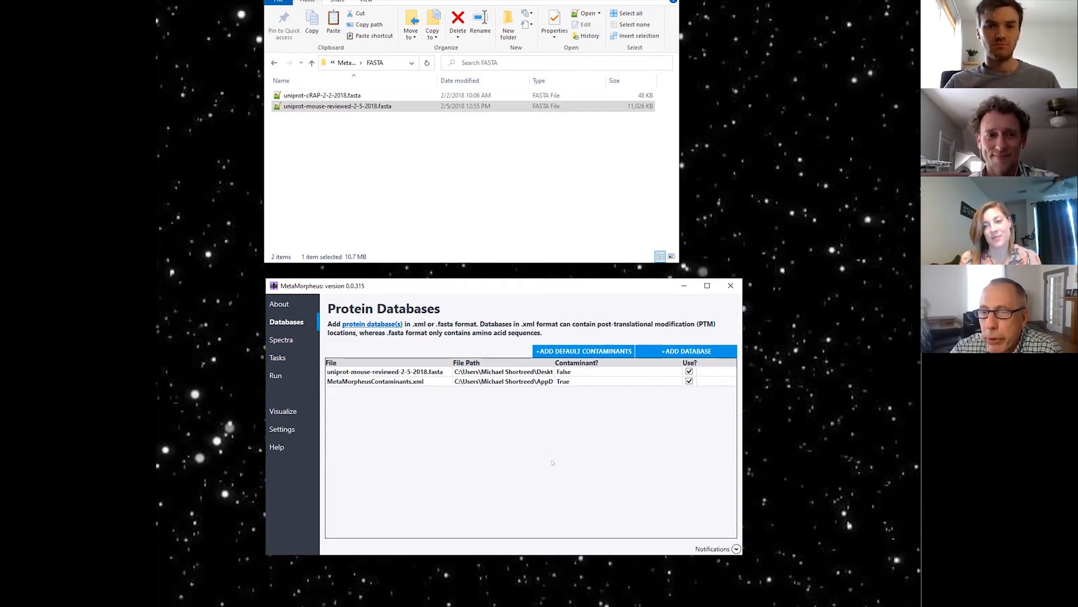
{"action": "left_click", "coordinate": [286, 340]}
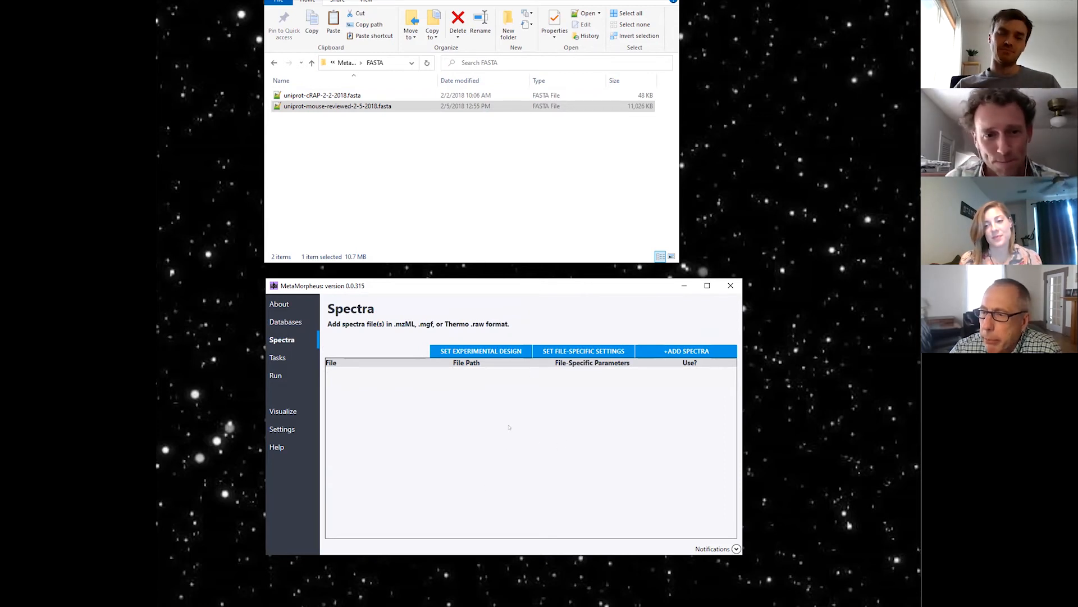
{"action": "left_click", "coordinate": [273, 62]}
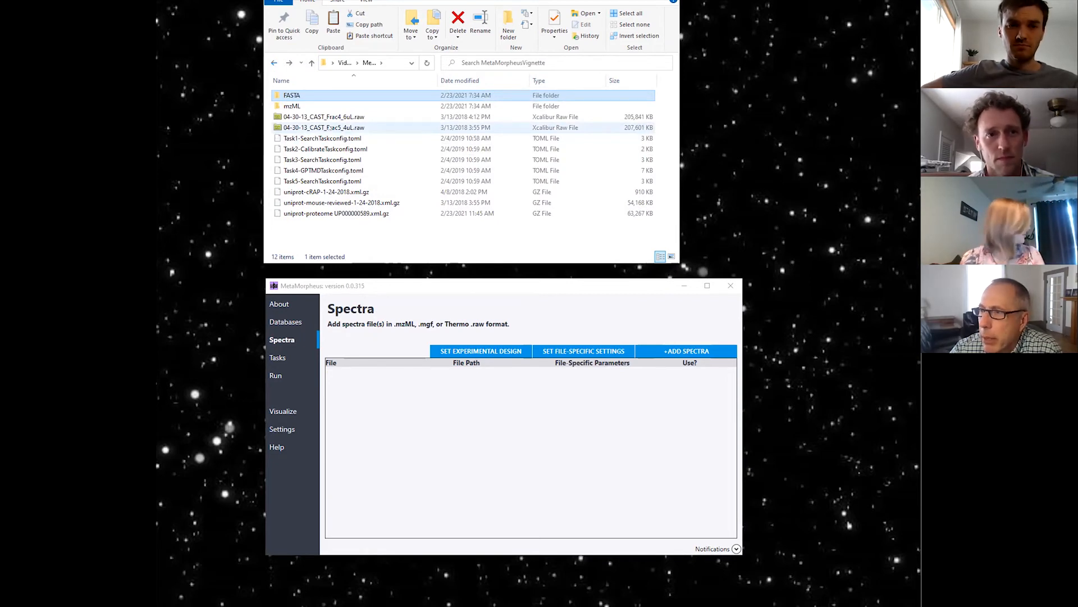
{"action": "left_click_drag", "start_coordinate": [330, 127], "coordinate": [443, 338]}
{"action": "left_click_drag", "start_coordinate": [477, 438], "coordinate": [476, 437]}
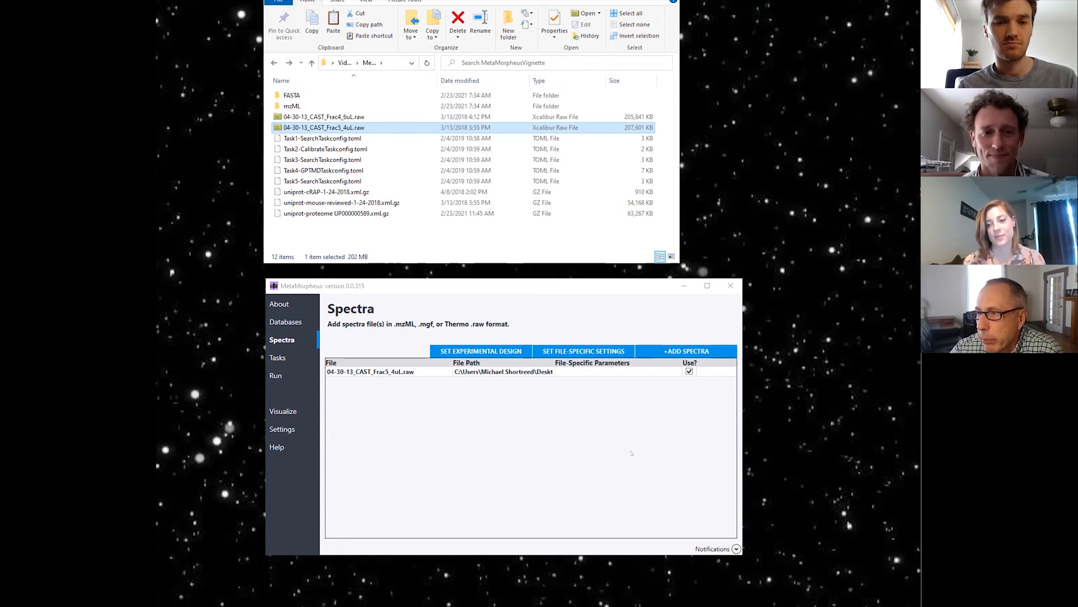
Add a search task to the workflow, reviewing its search, modification, quantification and output settings and keeping the preset values
{"action": "left_click", "coordinate": [287, 357]}
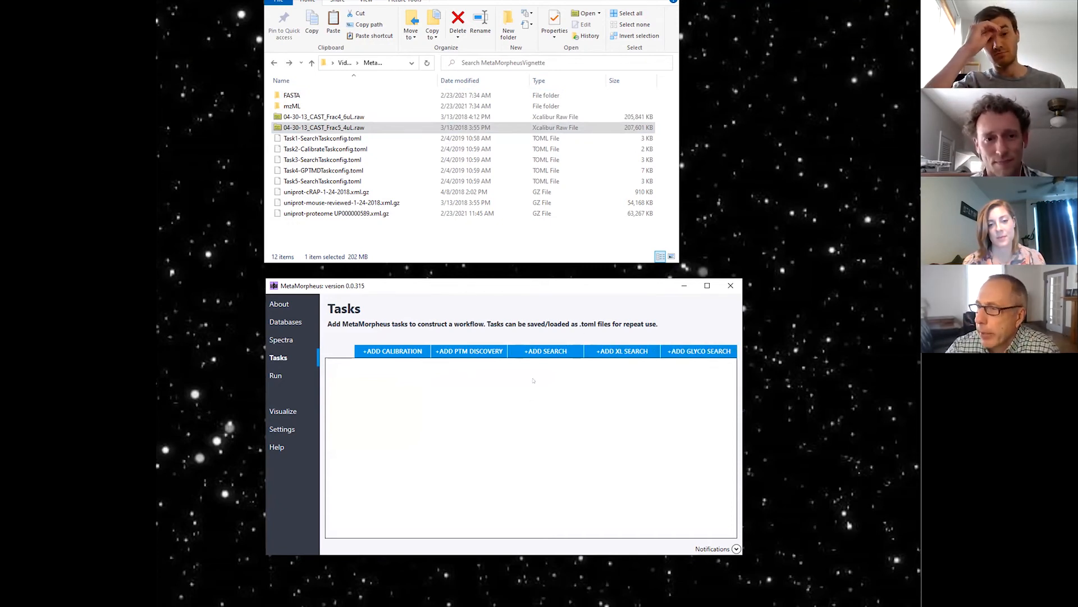
{"action": "left_click", "coordinate": [532, 349]}
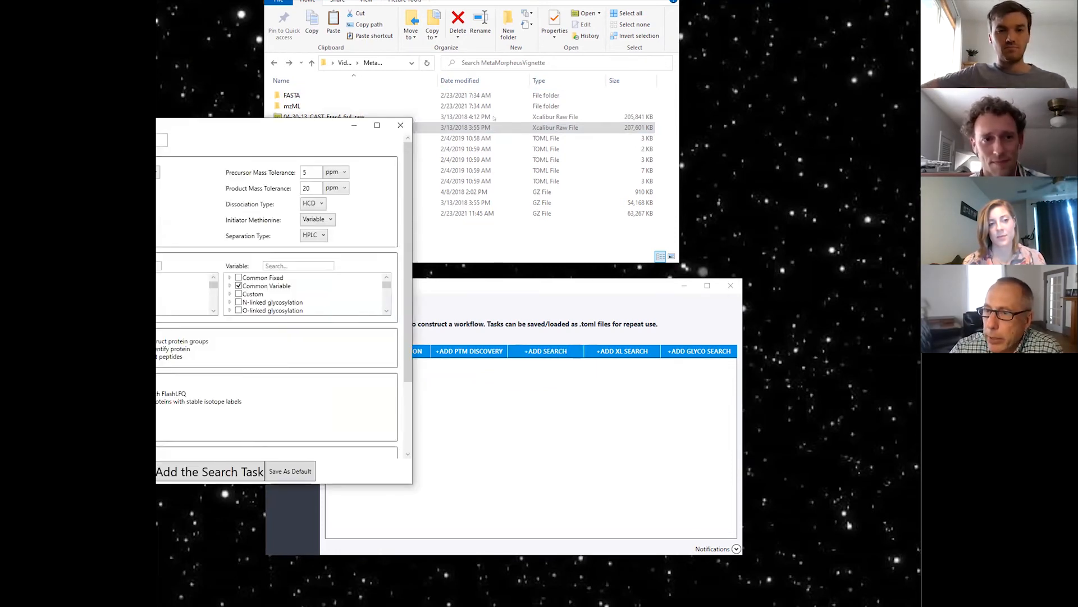
{"action": "left_click_drag", "start_coordinate": [181, 127], "coordinate": [494, 118]}
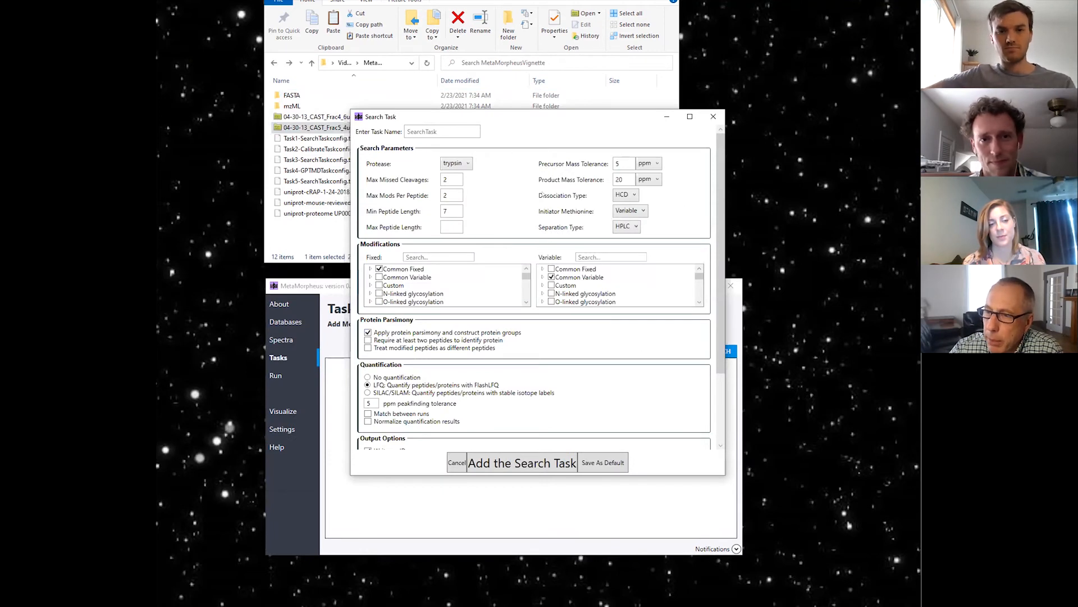
{"action": "scroll", "coordinate": [519, 239], "scroll_direction": "down", "scroll_amount": 2}
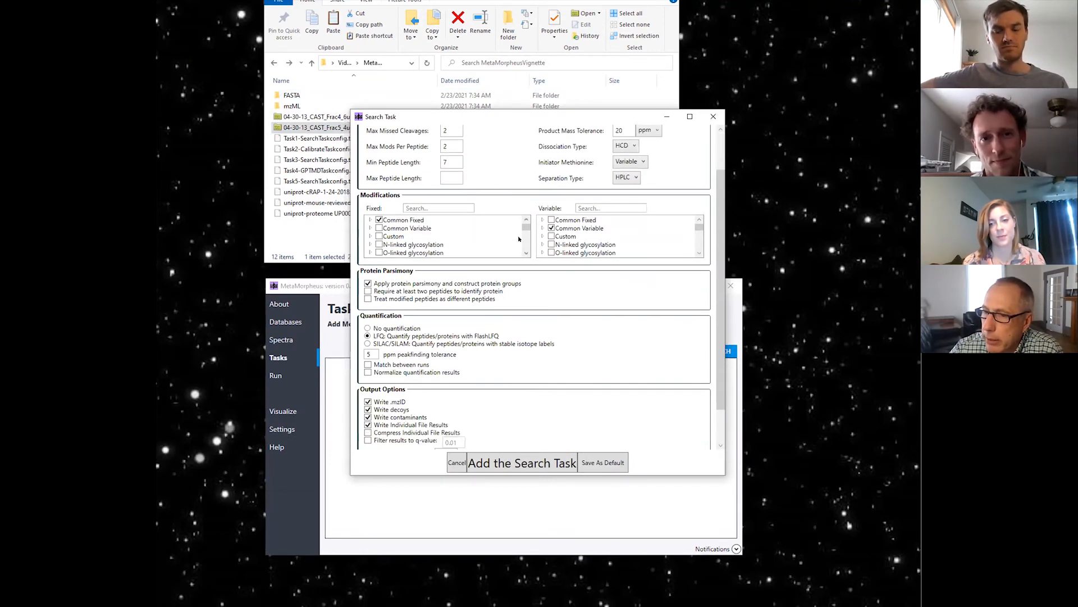
{"action": "scroll", "coordinate": [519, 239], "scroll_direction": "down", "scroll_amount": 2}
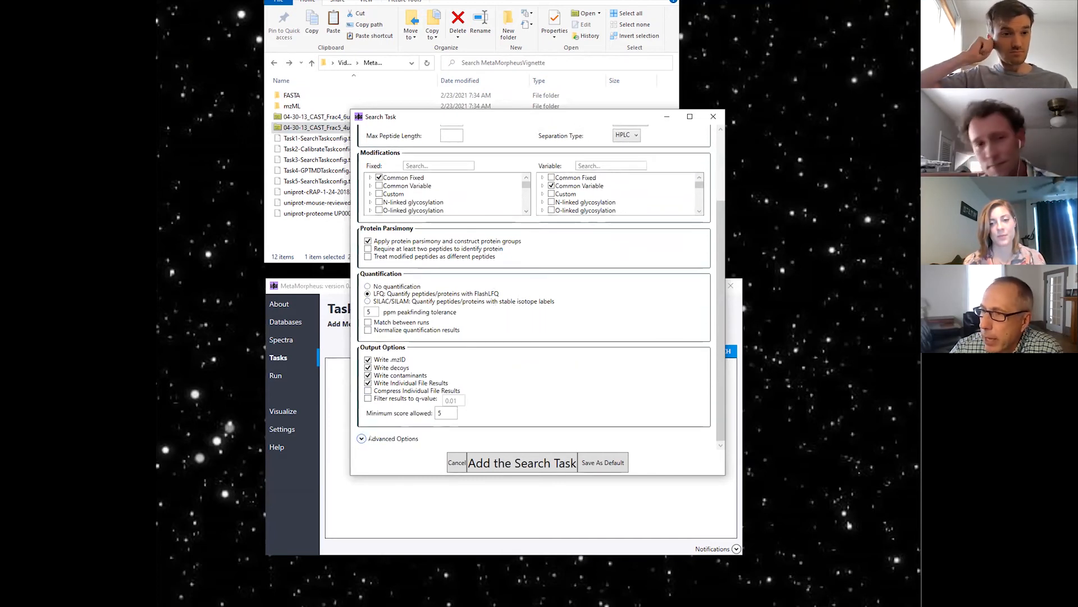
{"action": "scroll", "coordinate": [376, 436], "scroll_direction": "up", "scroll_amount": 4}
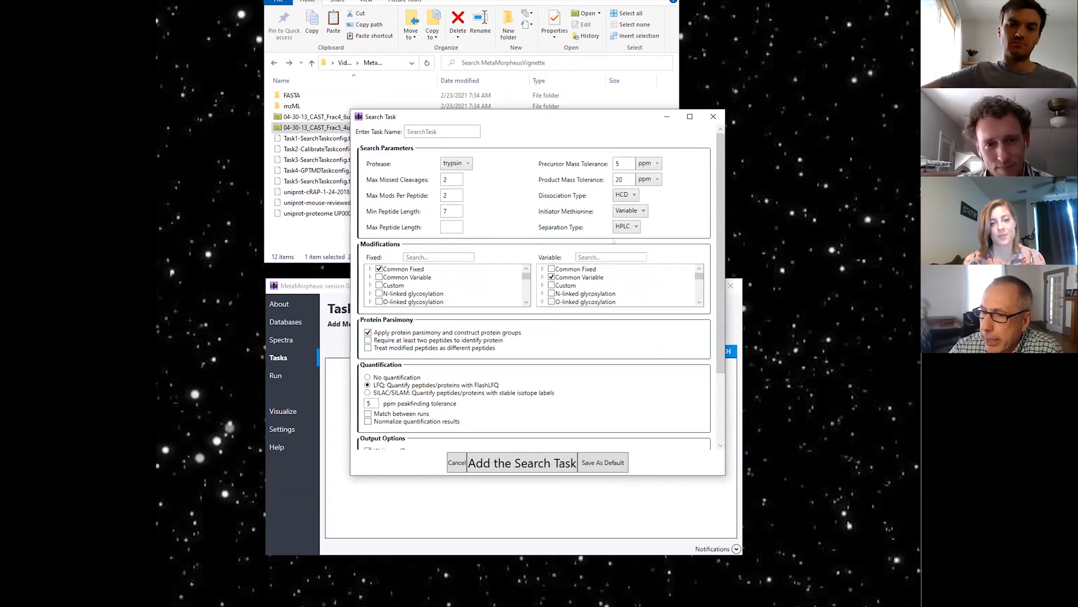
{"action": "left_click", "coordinate": [512, 463]}
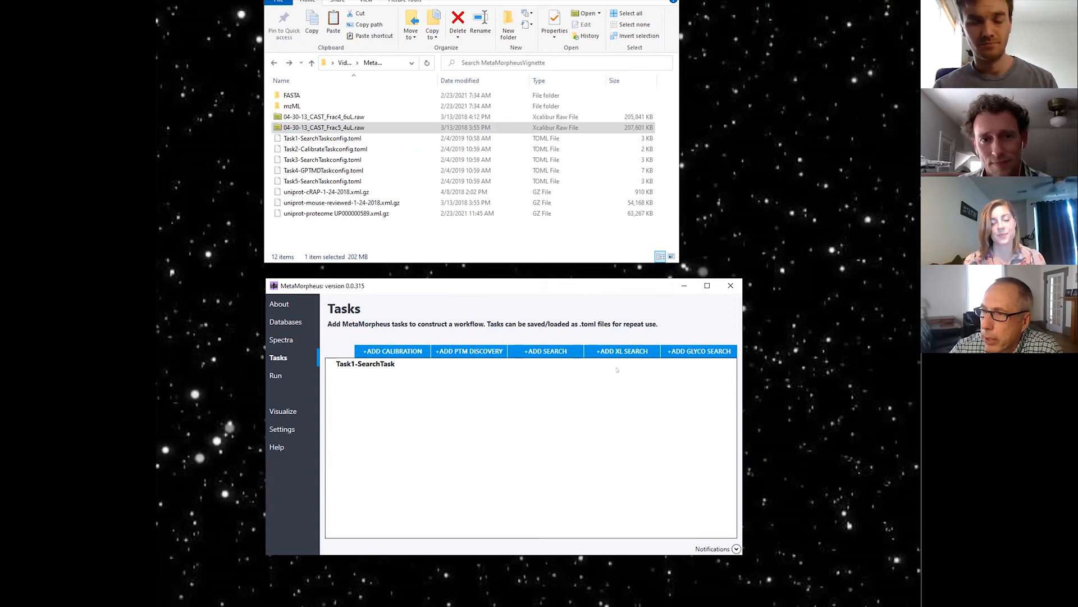
Run MetaMorpheus on the loaded databases, spectra file and search task, and enlarge its window to show more of the run display
{"action": "left_click", "coordinate": [276, 375]}
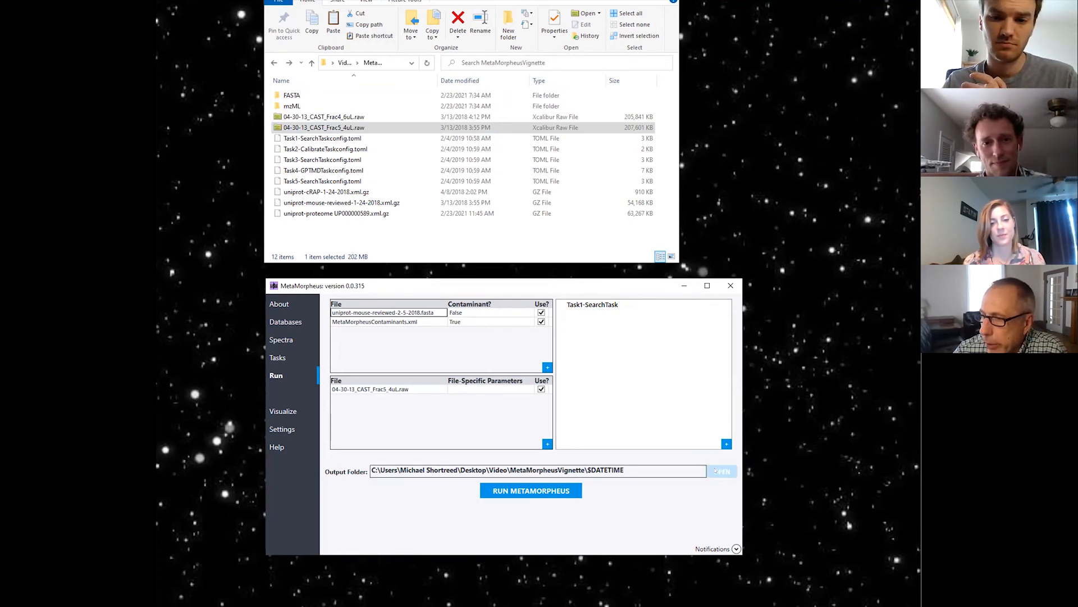
{"action": "left_click", "coordinate": [549, 490]}
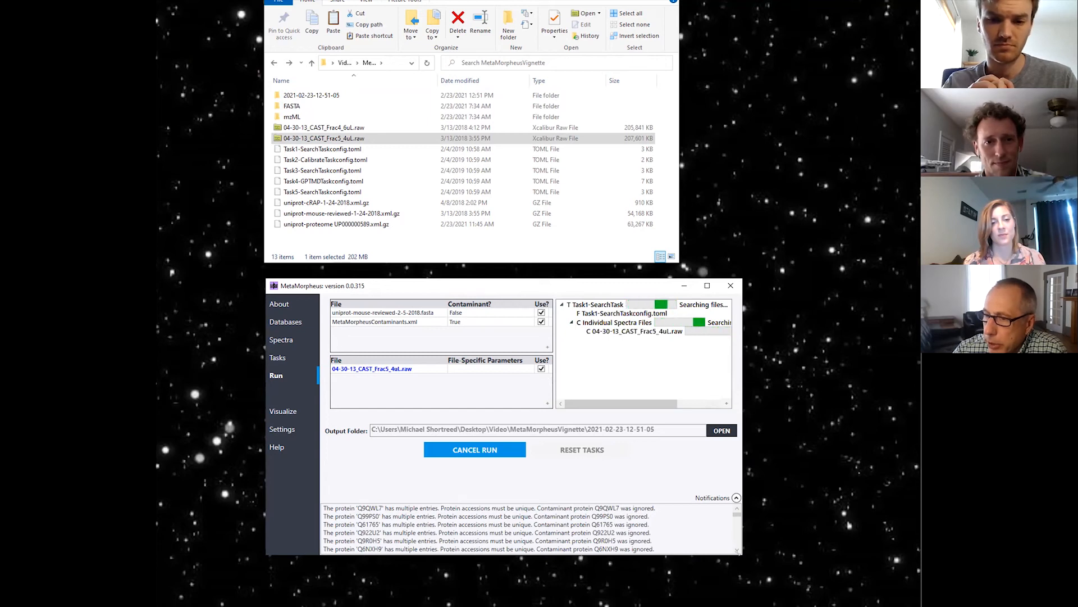
{"action": "left_click_drag", "start_coordinate": [741, 553], "coordinate": [802, 572]}
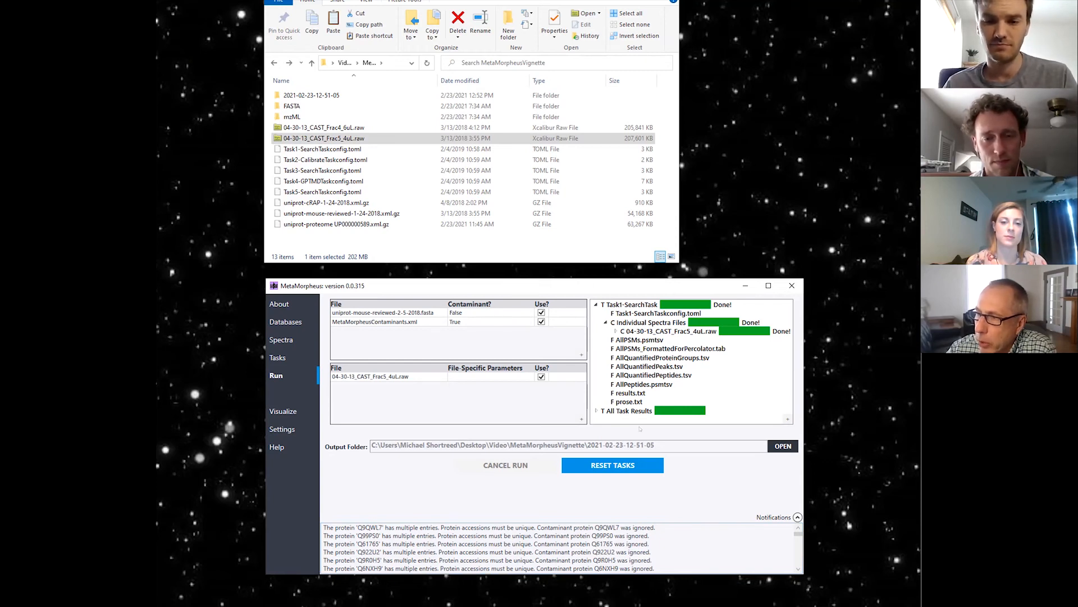
Open the run's timestamped output folder in the vignette folder and go into its Task1-SearchTask subfolder
{"action": "left_click", "coordinate": [780, 445]}
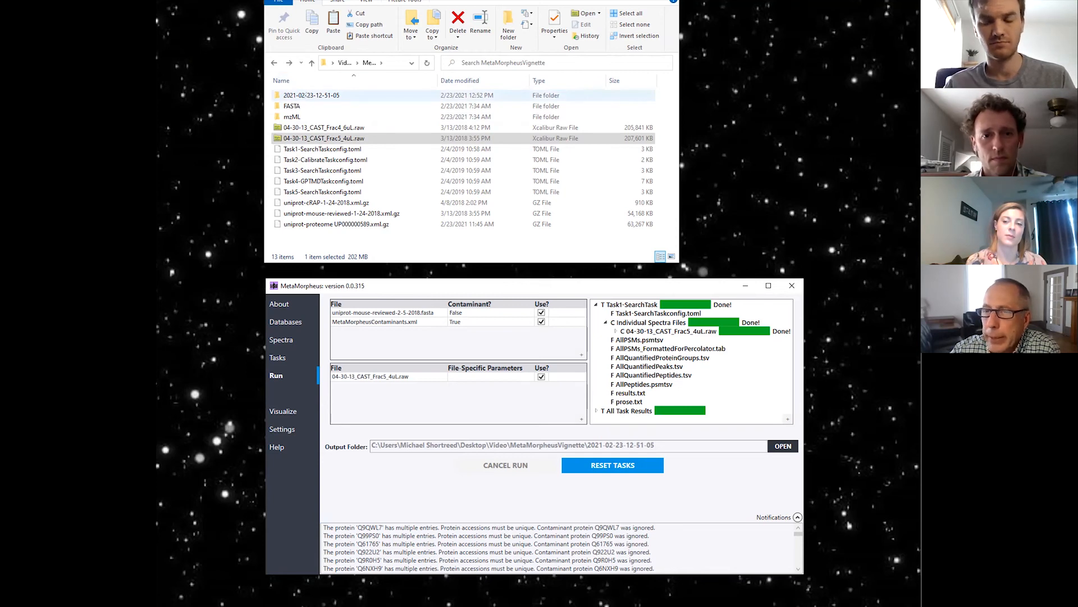
{"action": "double_click", "coordinate": [306, 96]}
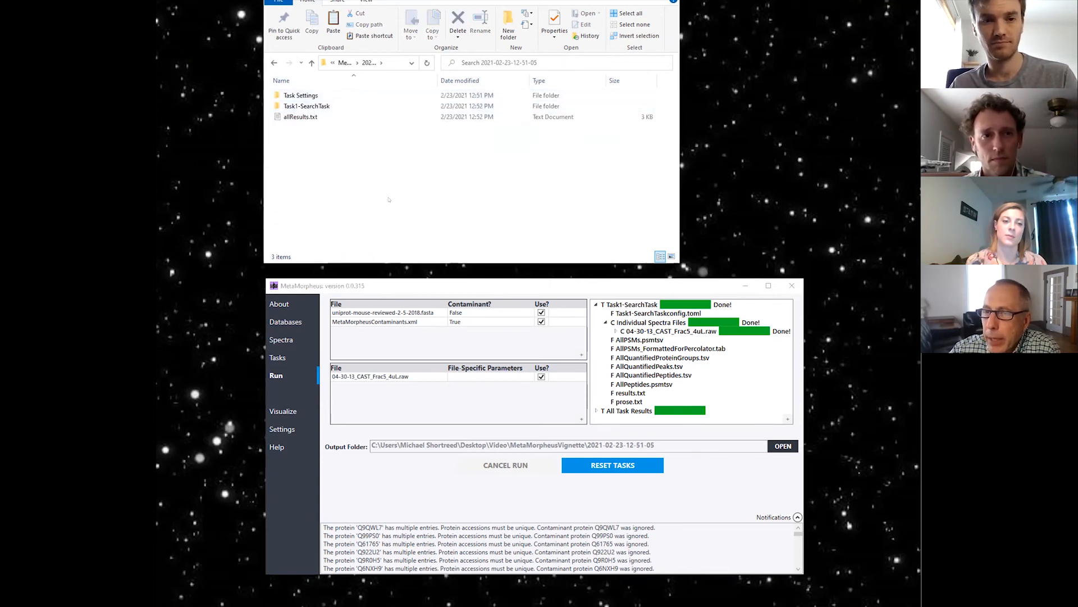
{"action": "double_click", "coordinate": [312, 107]}
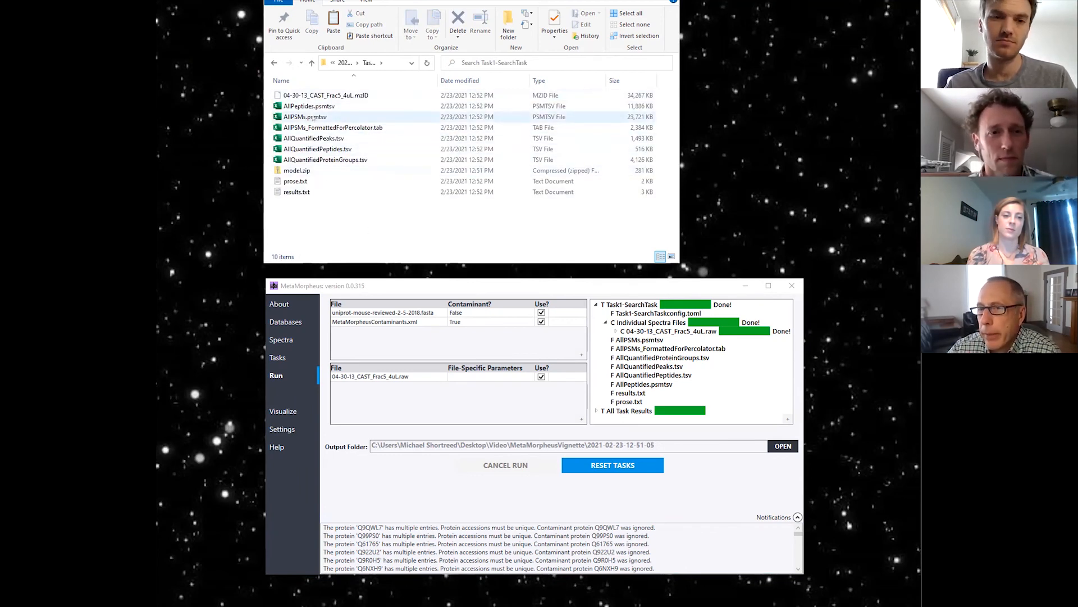
Go through the search output files in the folder, covering the PSM, peptide, Percolator-formatted, quantified peak, quantified peptide and protein group tables
{"action": "left_click", "coordinate": [313, 118]}
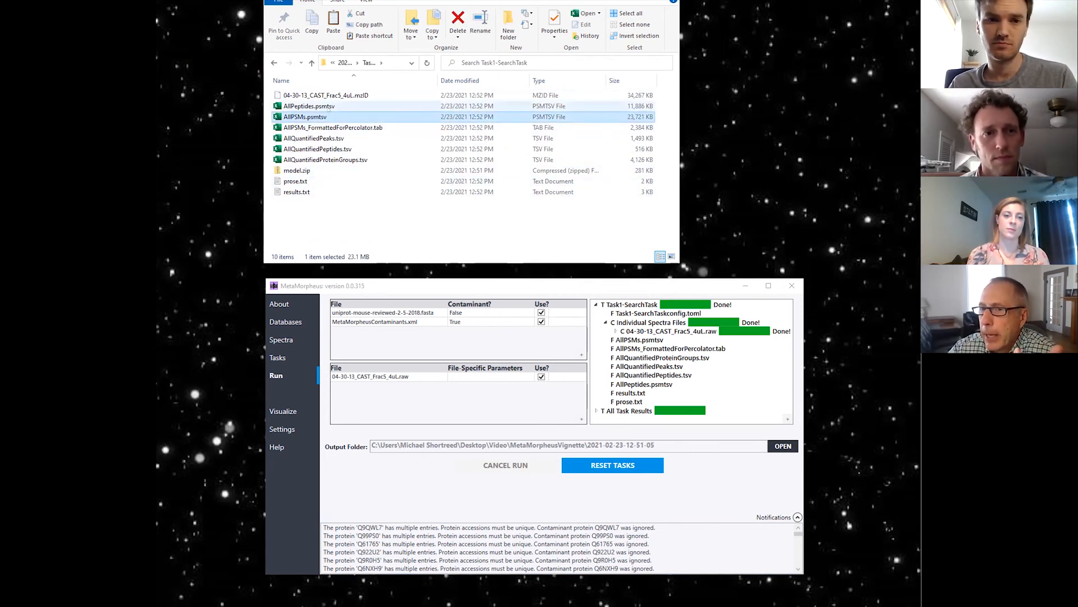
{"action": "left_click", "coordinate": [324, 107]}
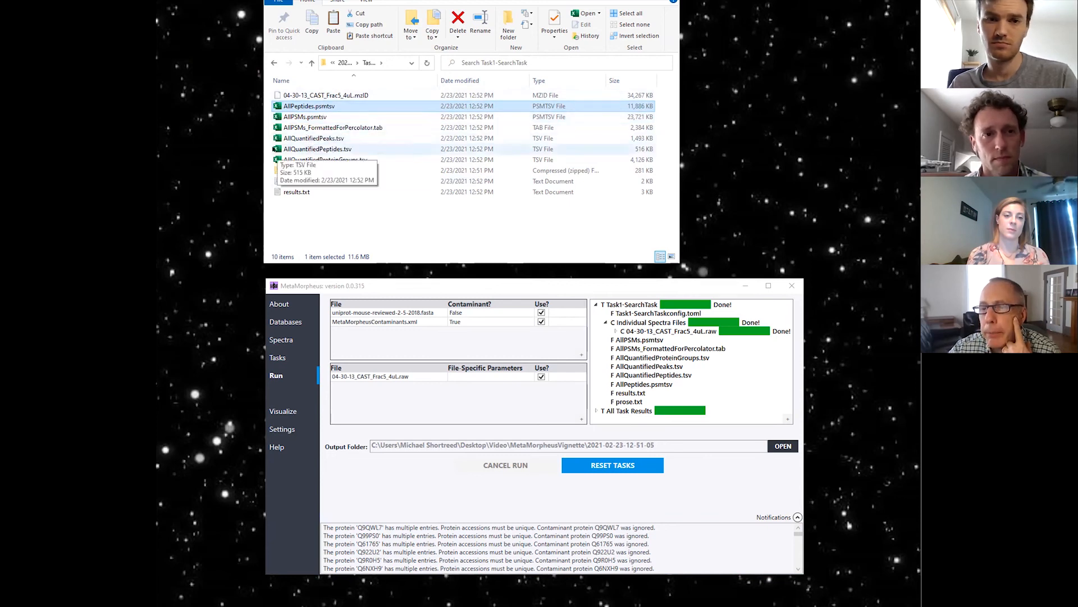
{"action": "left_click", "coordinate": [291, 127]}
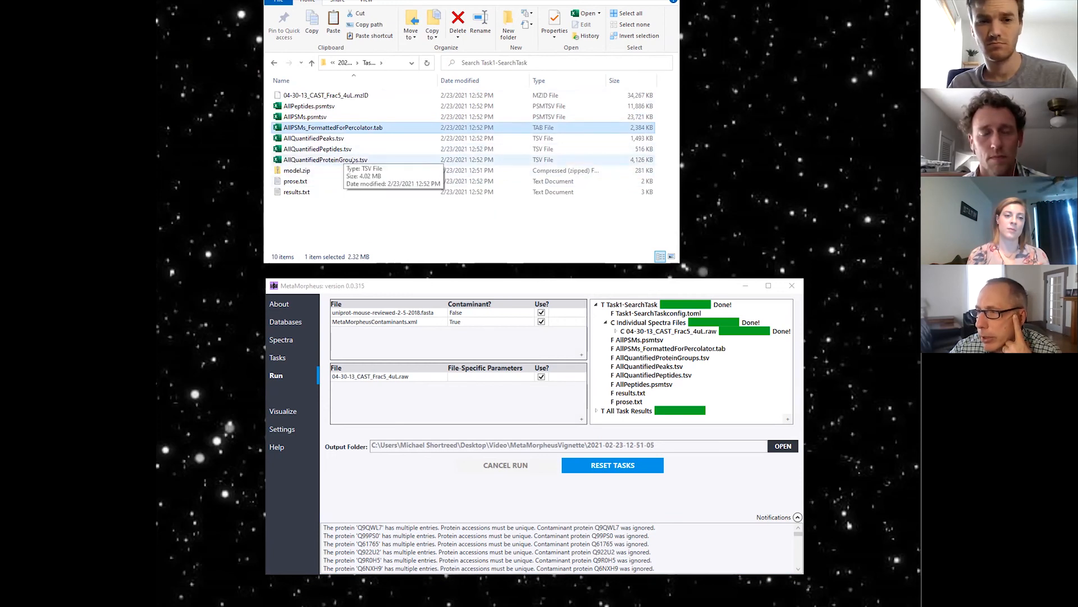
{"action": "left_click", "coordinate": [304, 139]}
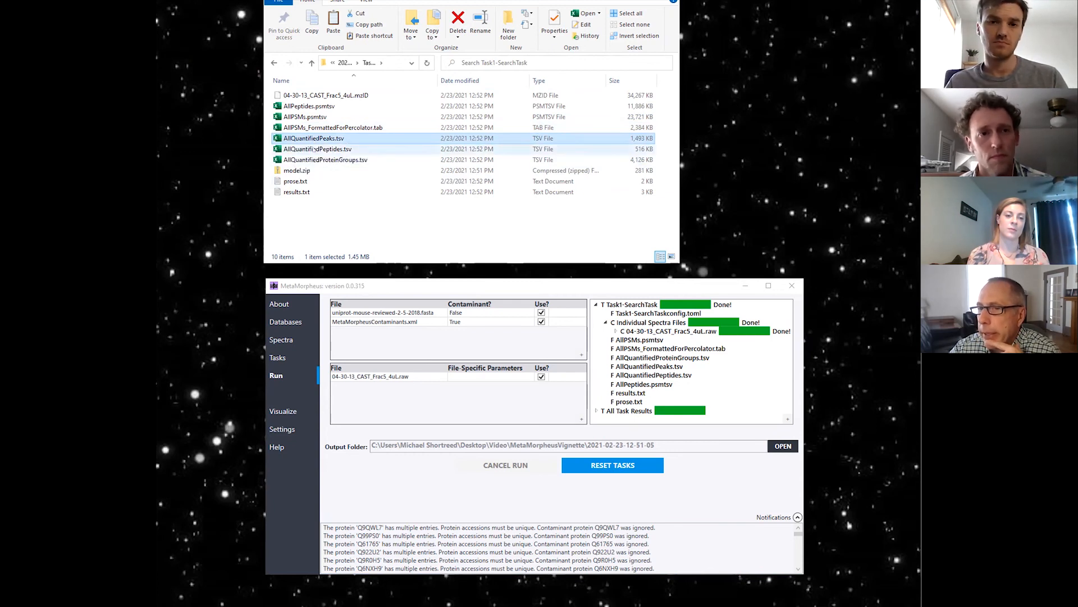
{"action": "left_click", "coordinate": [467, 151]}
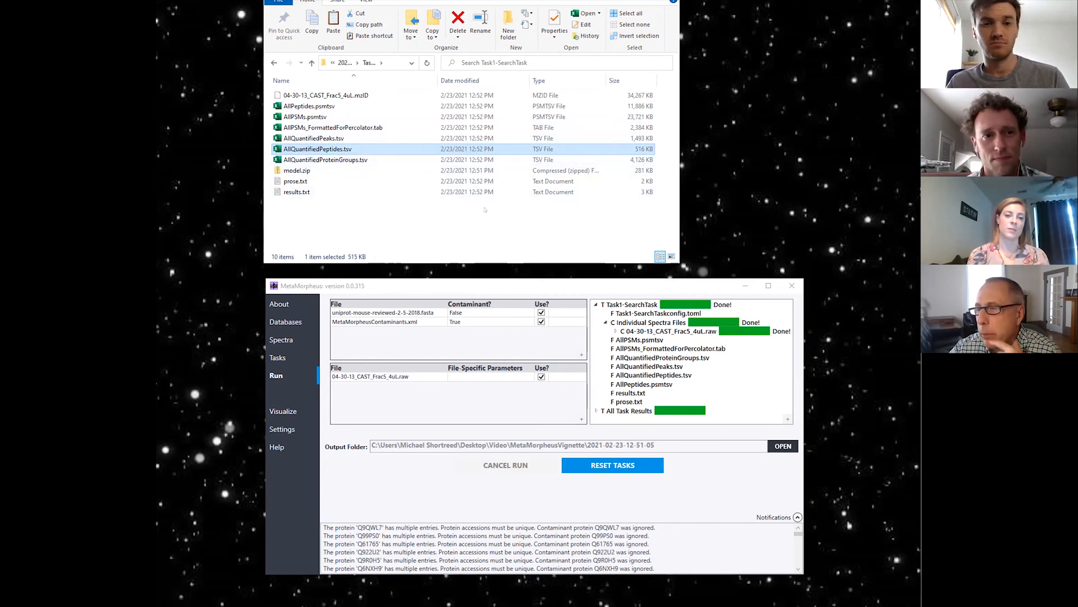
{"action": "left_click", "coordinate": [337, 161]}
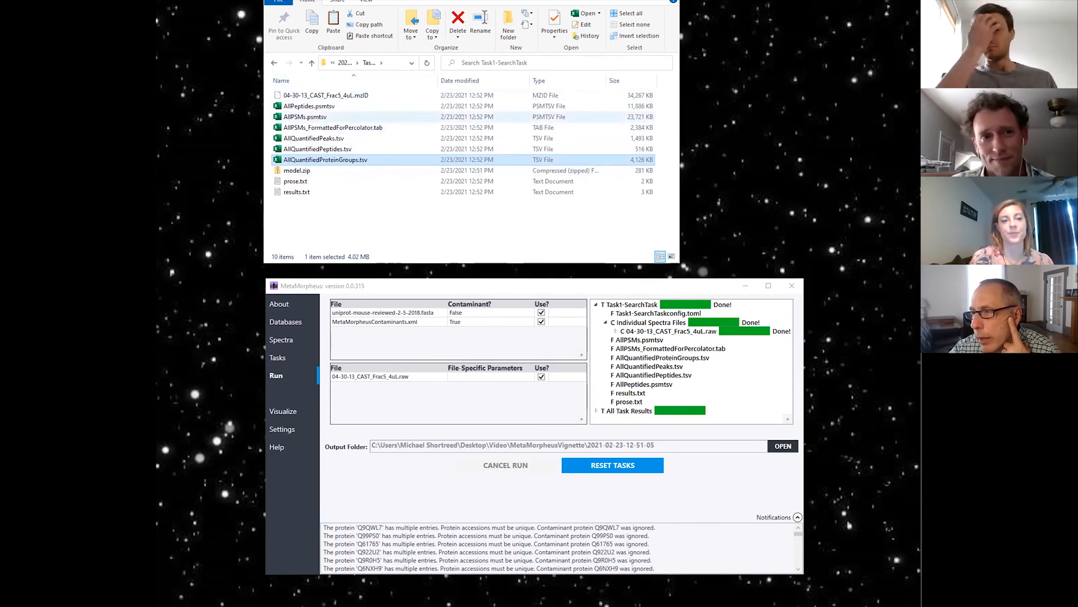
Open results.txt and examine the task run time and the target PSM, peptide and protein group counts within 1% FDR
{"action": "left_click", "coordinate": [294, 191]}
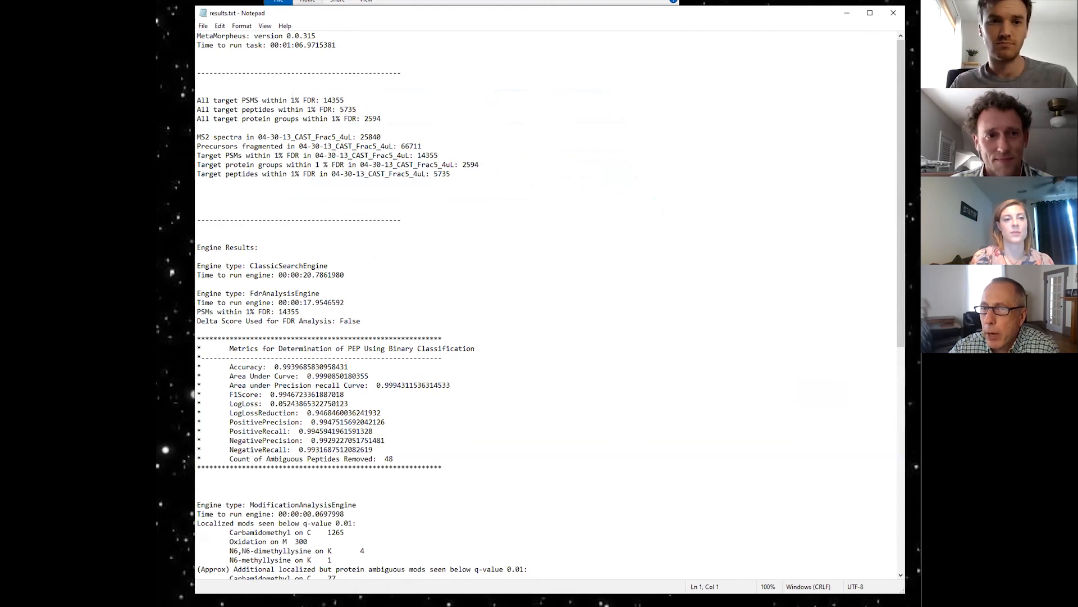
{"action": "left_click_drag", "start_coordinate": [335, 45], "coordinate": [287, 45]}
{"action": "left_click", "coordinate": [333, 100]}
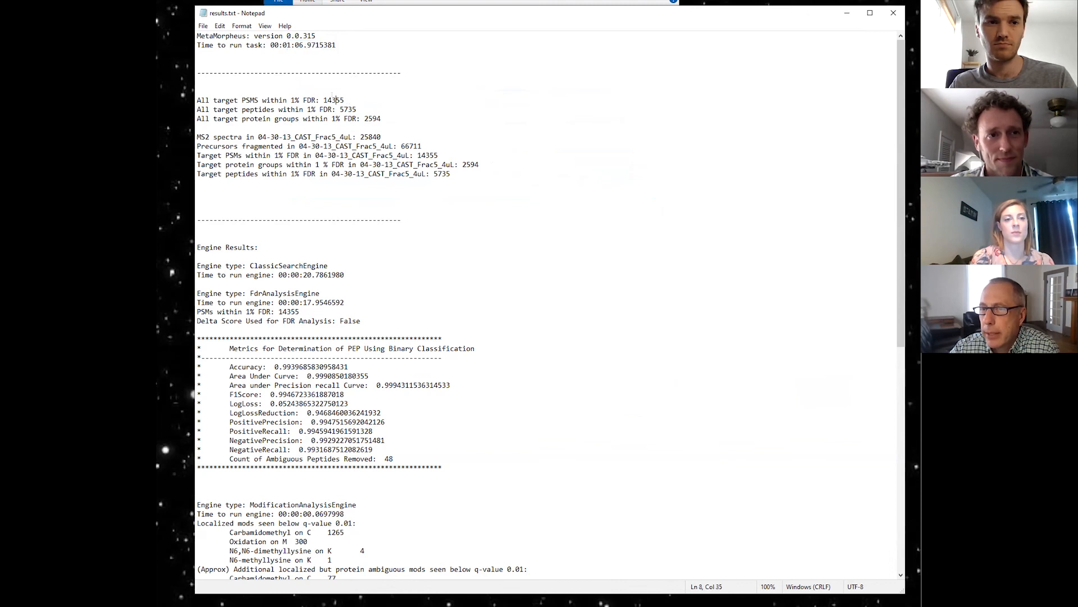
{"action": "mouse_move", "coordinate": [357, 109]}
{"action": "left_mouse_down"}
{"action": "mouse_move", "coordinate": [340, 109]}
{"action": "mouse_move", "coordinate": [365, 118]}
{"action": "left_mouse_up"}
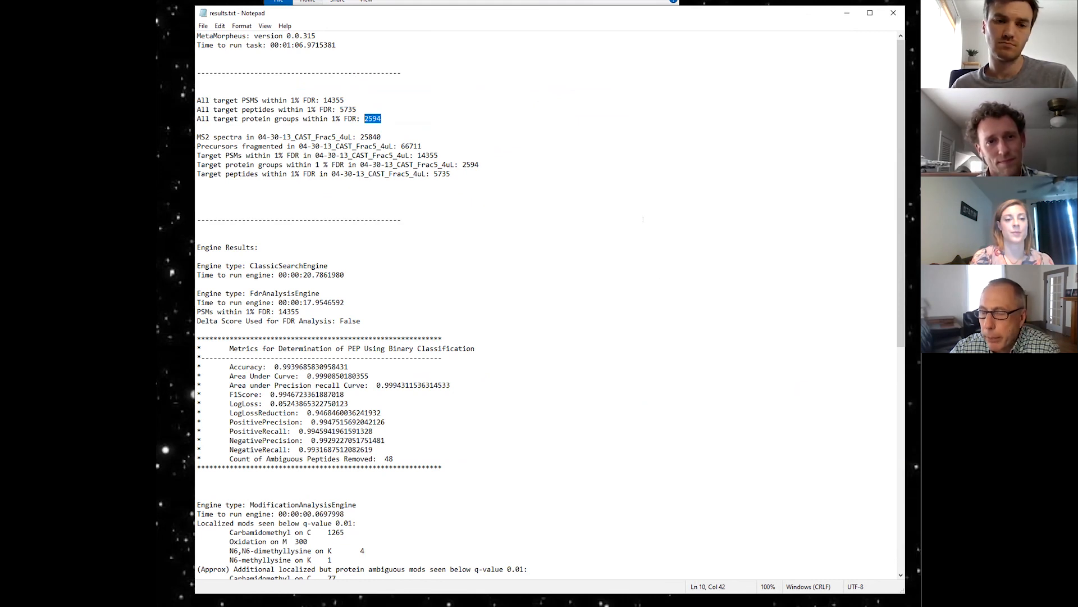
Review the engine results in results.txt, covering the PEP classification metrics, observed modifications, and protein and peptide FDR analyses, and close the file
{"action": "scroll", "coordinate": [643, 219], "scroll_direction": "down", "scroll_amount": 2}
{"action": "scroll", "coordinate": [643, 219], "scroll_direction": "down", "scroll_amount": 7}
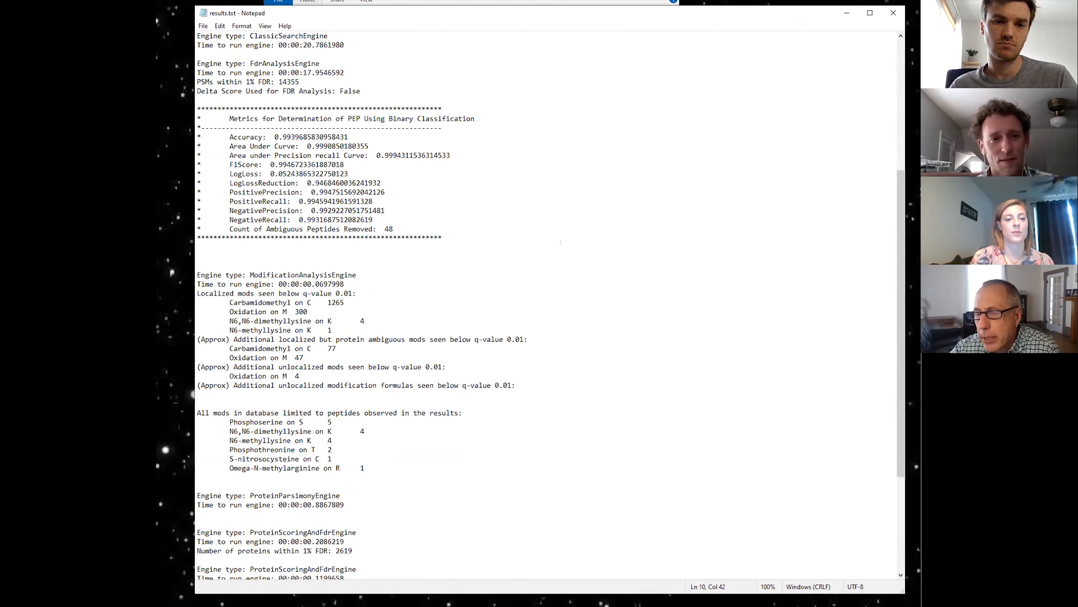
{"action": "scroll", "coordinate": [560, 242], "scroll_direction": "down", "scroll_amount": 2}
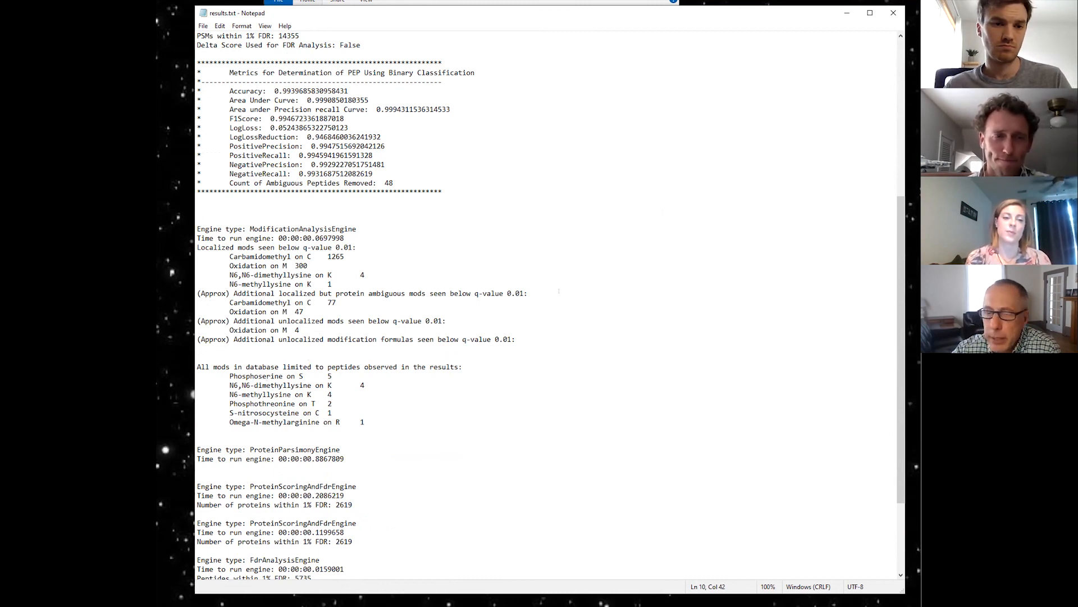
{"action": "scroll", "coordinate": [569, 282], "scroll_direction": "down", "scroll_amount": 4}
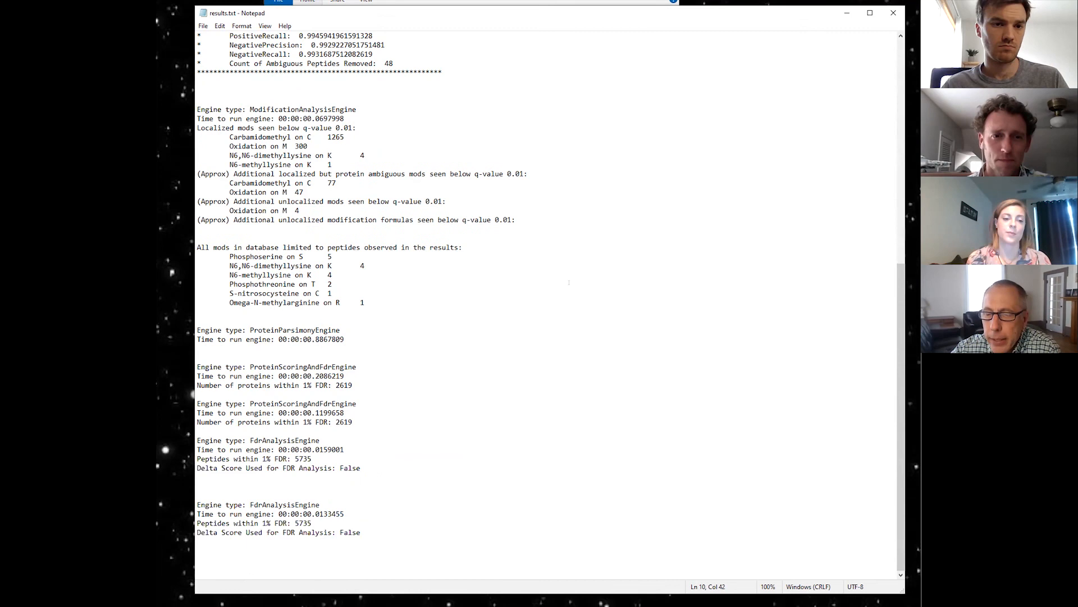
{"action": "scroll", "coordinate": [569, 283], "scroll_direction": "up", "scroll_amount": 14}
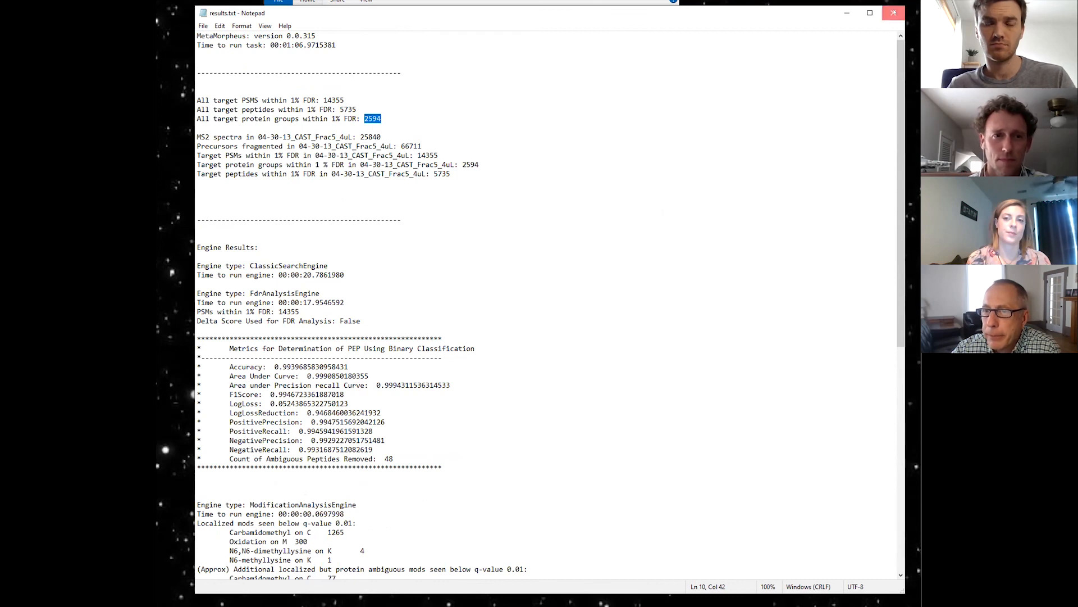
{"action": "left_click", "coordinate": [894, 12]}
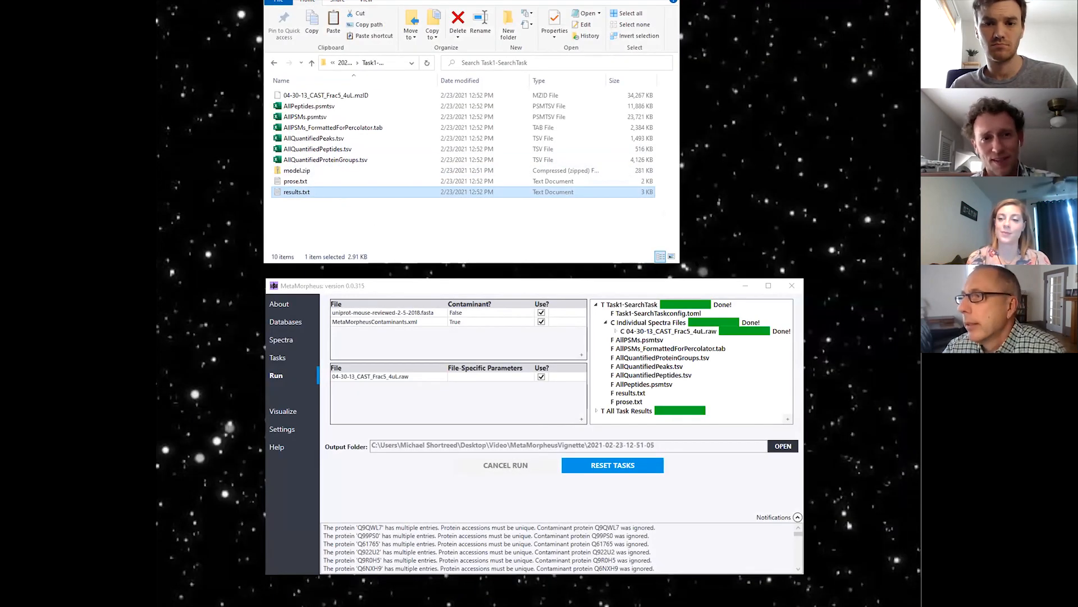
{"action": "left_click", "coordinate": [306, 192]}
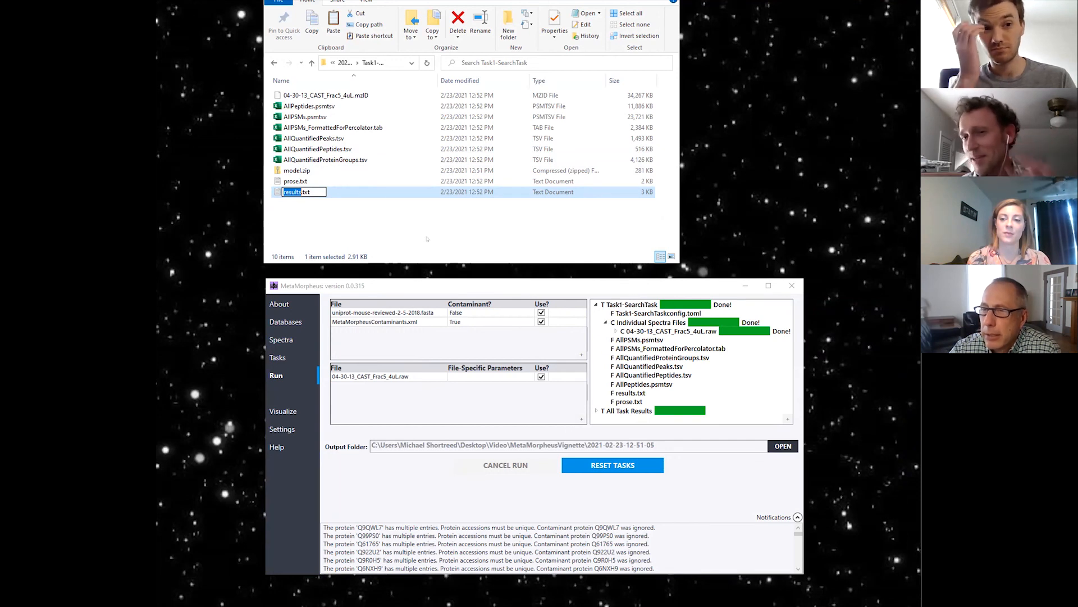
{"action": "left_click", "coordinate": [426, 238]}
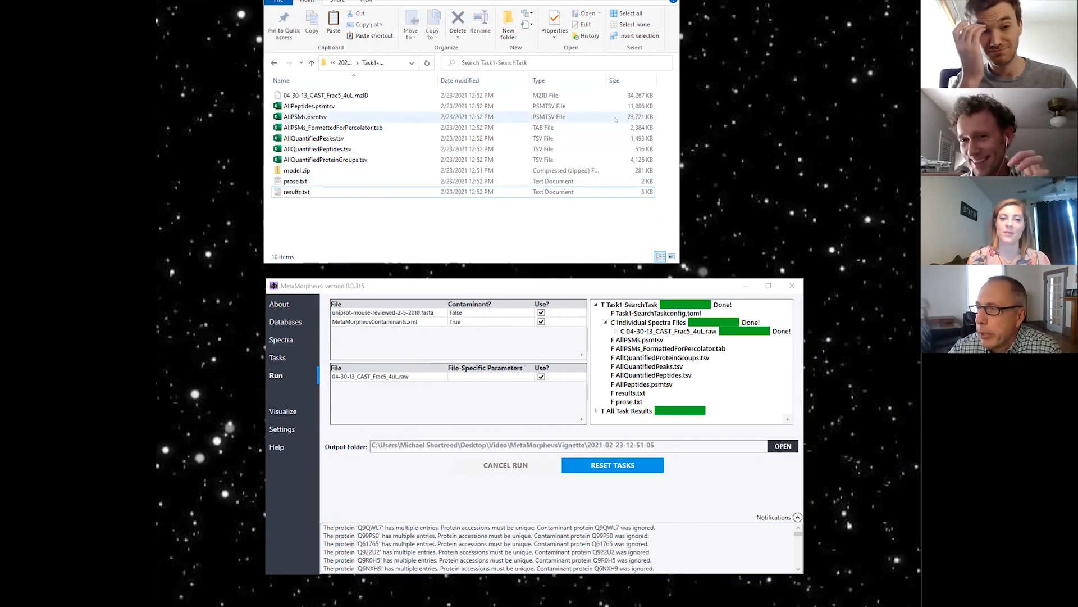
Open prose.txt, examine the processor, thread count and installed RAM in its methods description, close it, and shift the MetaMorpheus window slightly
{"action": "left_click", "coordinate": [291, 182]}
{"action": "double_click", "coordinate": [290, 181]}
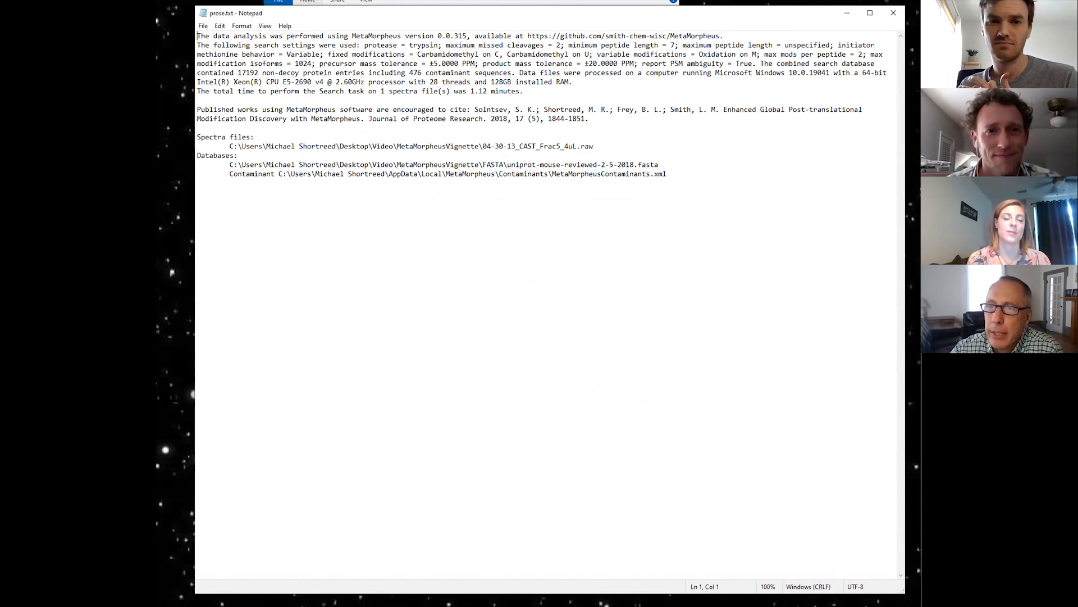
{"action": "left_click_drag", "start_coordinate": [193, 78], "coordinate": [584, 82]}
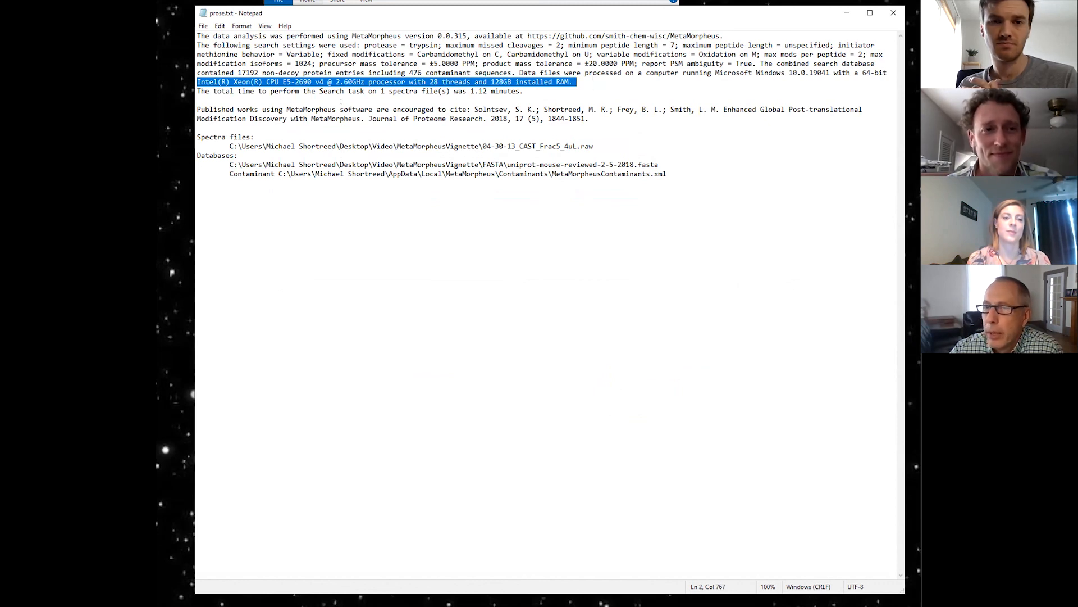
{"action": "left_click", "coordinate": [341, 101]}
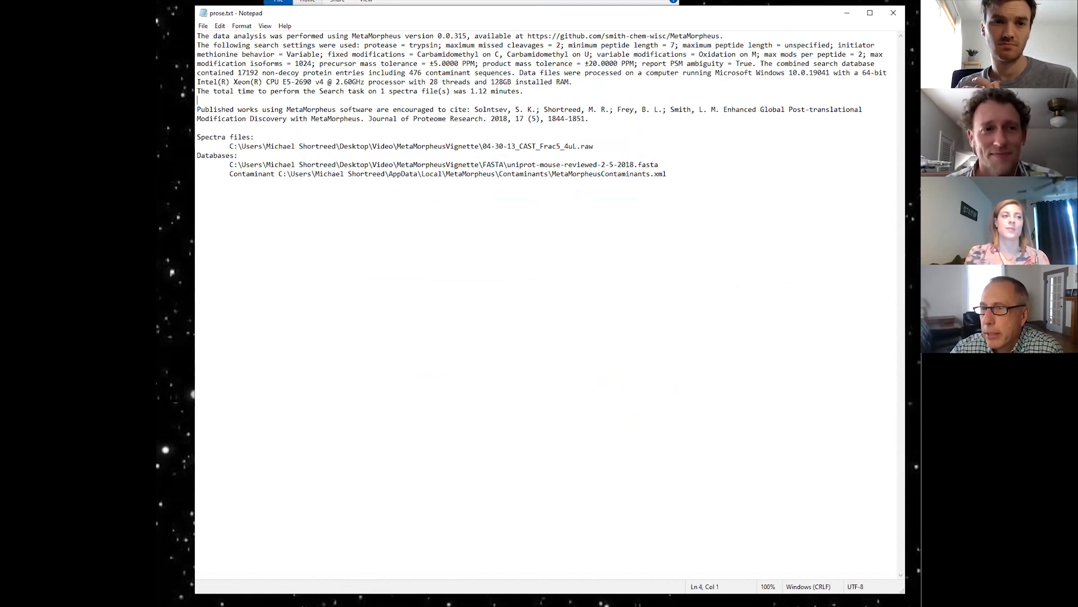
{"action": "left_click_drag", "start_coordinate": [430, 82], "coordinate": [466, 82]}
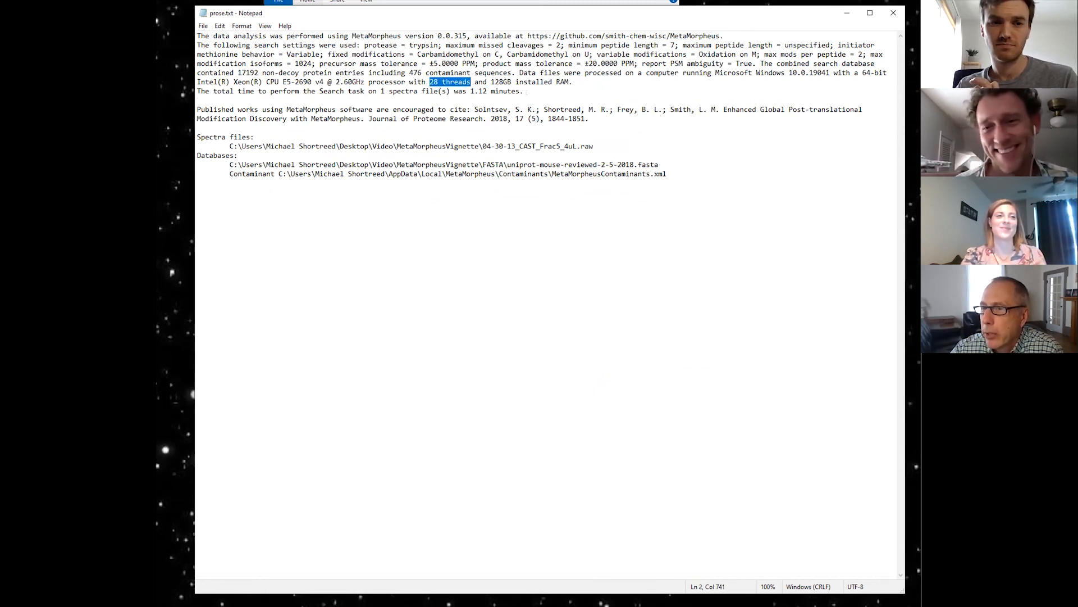
{"action": "double_click", "coordinate": [502, 82]}
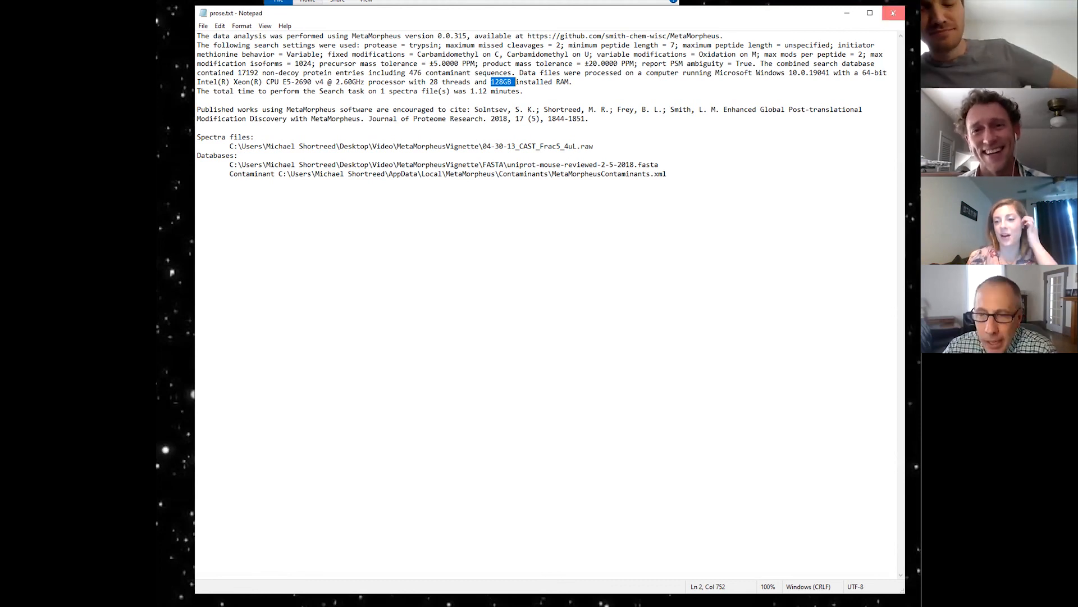
{"action": "left_click", "coordinate": [893, 13]}
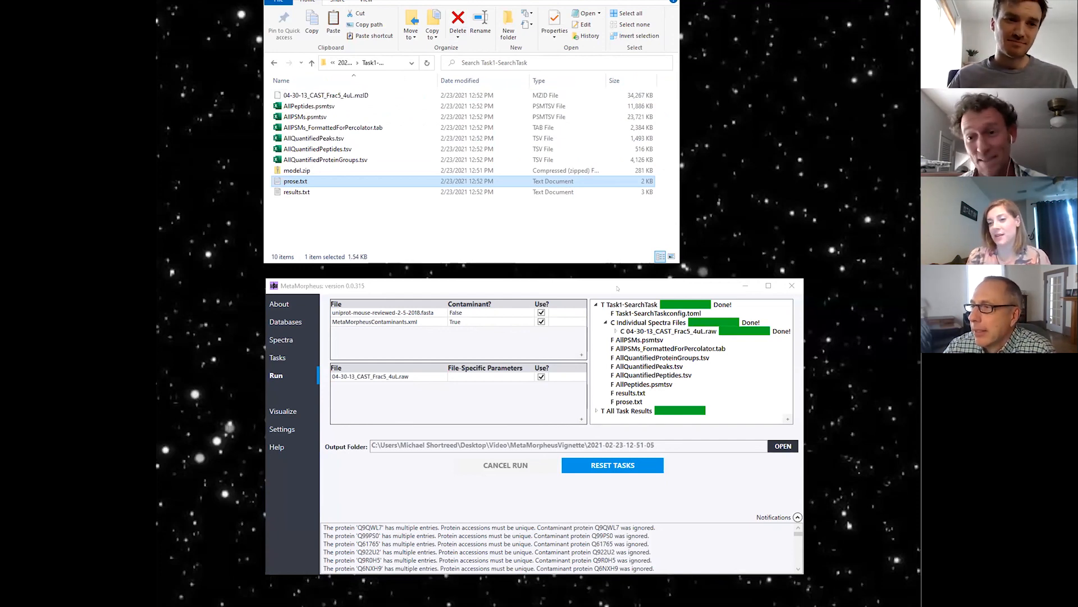
{"action": "left_click_drag", "start_coordinate": [616, 288], "coordinate": [591, 275]}
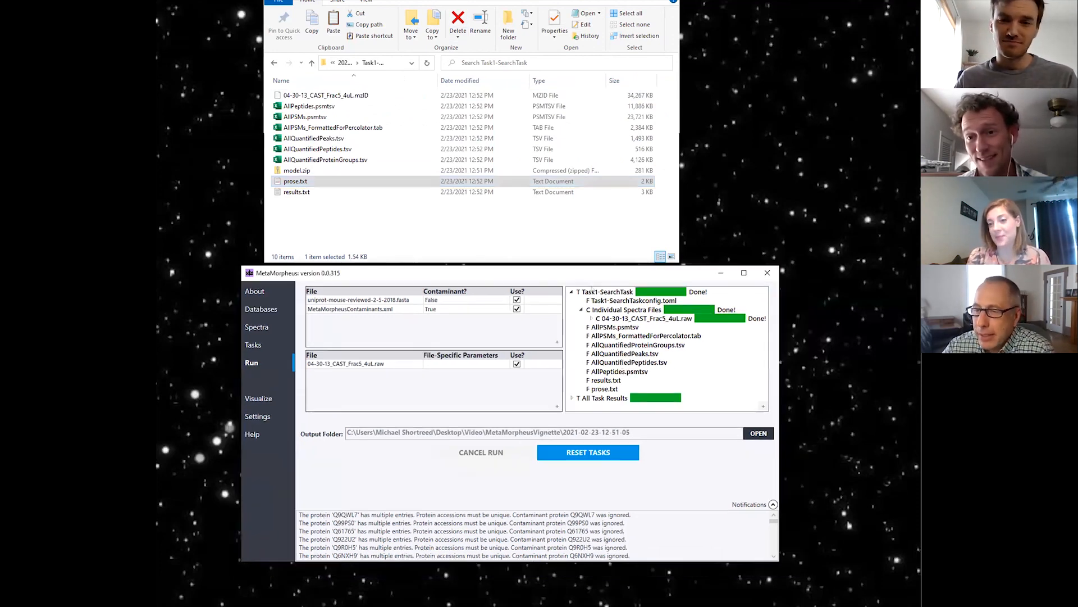